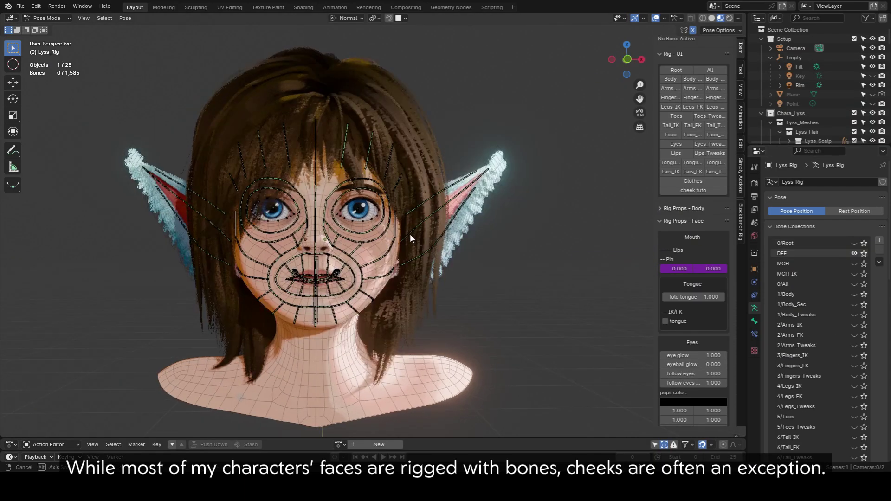
# Show the face tweak bones and move the tweak bone at the character's right cheekbone outward from the face
pyautogui.moveTo(411, 234); pyautogui.dragTo(418, 269, button='middle')
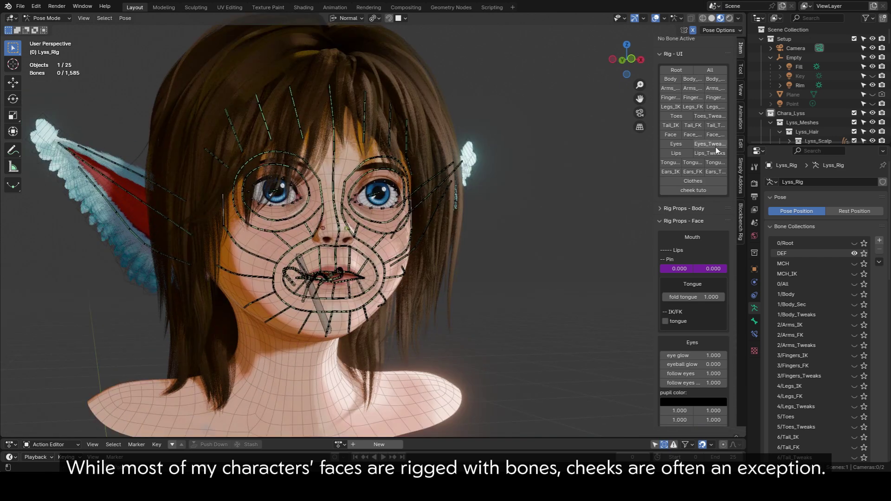
pyautogui.click(715, 135)
pyautogui.click(236, 253)
pyautogui.scroll(5, 312, 300)
pyautogui.click(198, 279)
pyautogui.scroll(-2, 297, 288)
pyautogui.moveTo(332, 257); pyautogui.dragTo(313, 261, button='middle')
pyautogui.press('g')
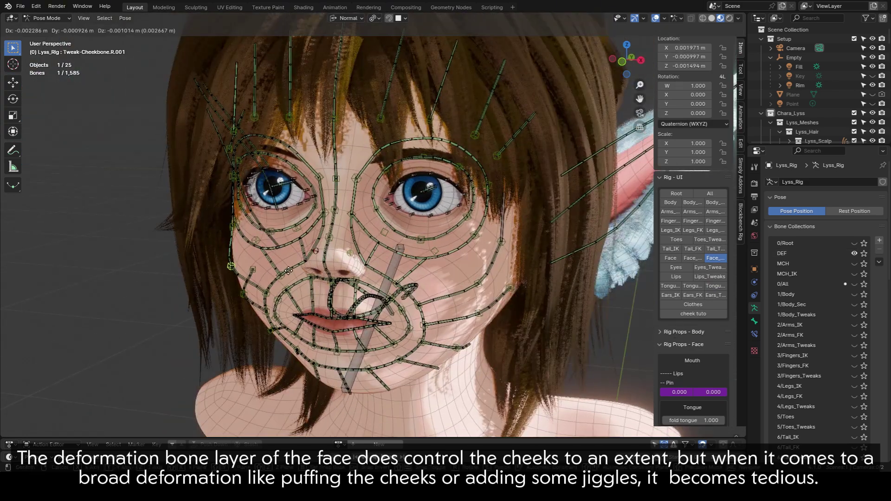
pyautogui.click(269, 278)
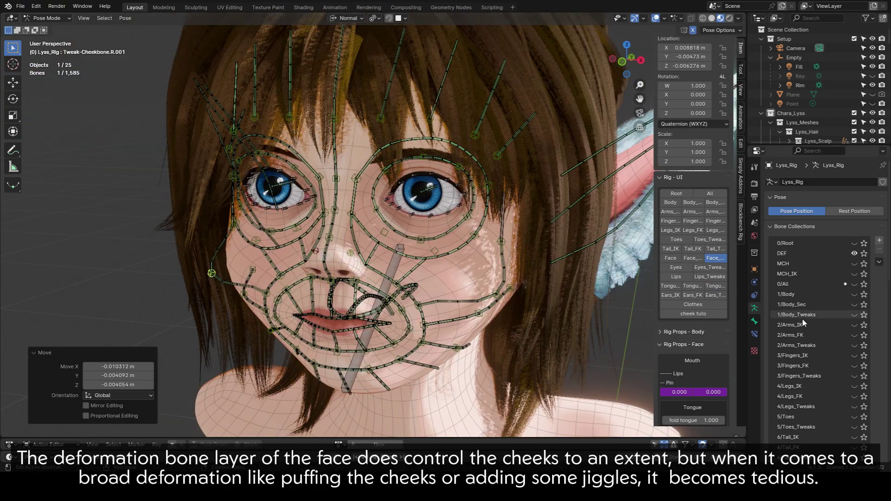
# Hide the DEF bone collection and reset the location of the right cheekbone tweak bone
pyautogui.click(855, 256)
pyautogui.moveTo(363, 241); pyautogui.dragTo(363, 204, button='middle')
pyautogui.hotkey('alt', 'g')
# Try moving the cheek control bones one after another to test how they deform the face
pyautogui.press('g')
pyautogui.click(333, 301)
pyautogui.click(394, 157)
pyautogui.press('g')
pyautogui.click(410, 154)
pyautogui.press('g')
pyautogui.click(350, 249)
pyautogui.click(291, 268)
pyautogui.moveTo(402, 234); pyautogui.dragTo(362, 232, button='middle')
pyautogui.press('g')
pyautogui.click(339, 260)
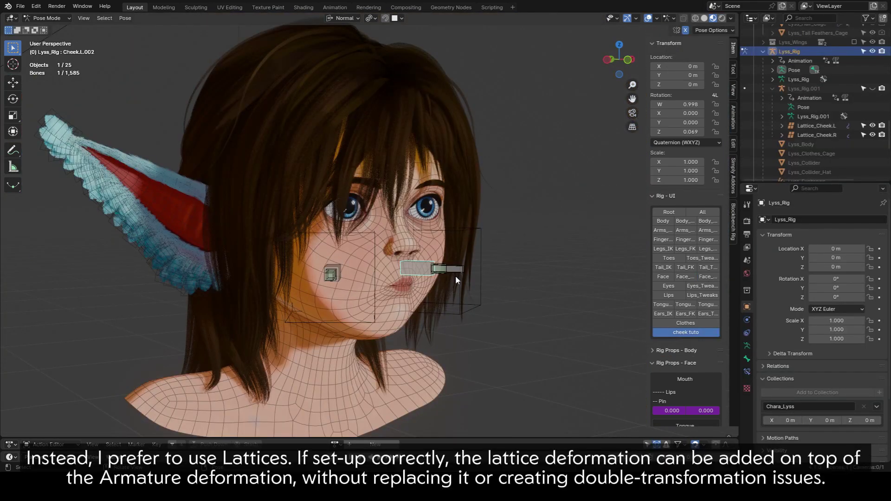
# Scale the character's left cheek control bone up, and try moving and rotating it
pyautogui.press('s')
pyautogui.click(457, 289)
pyautogui.press('g')
pyautogui.rightClick(460, 284)
pyautogui.press('r')
pyautogui.press('r')
pyautogui.rightClick(497, 288)
# Try moving the small tip bone and rescaling the larger control bone of the left cheek
pyautogui.click(483, 271)
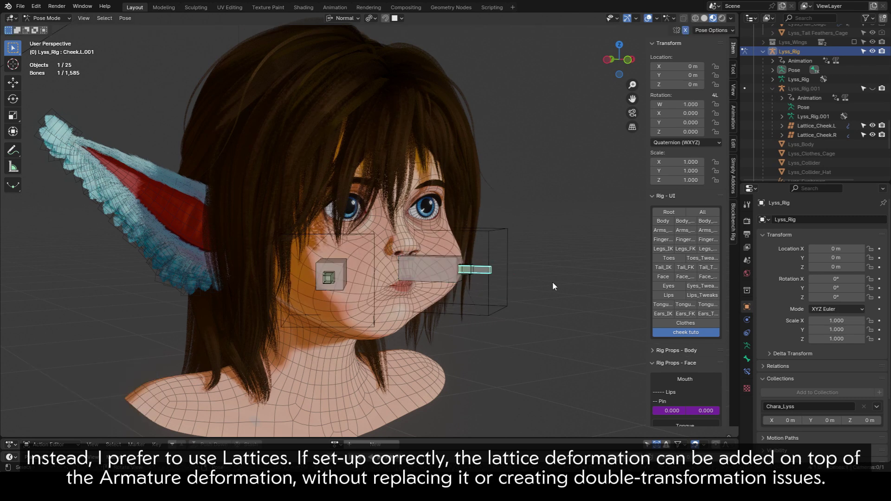
pyautogui.press('g')
pyautogui.press('Escape')
pyautogui.click(453, 272)
pyautogui.press('s')
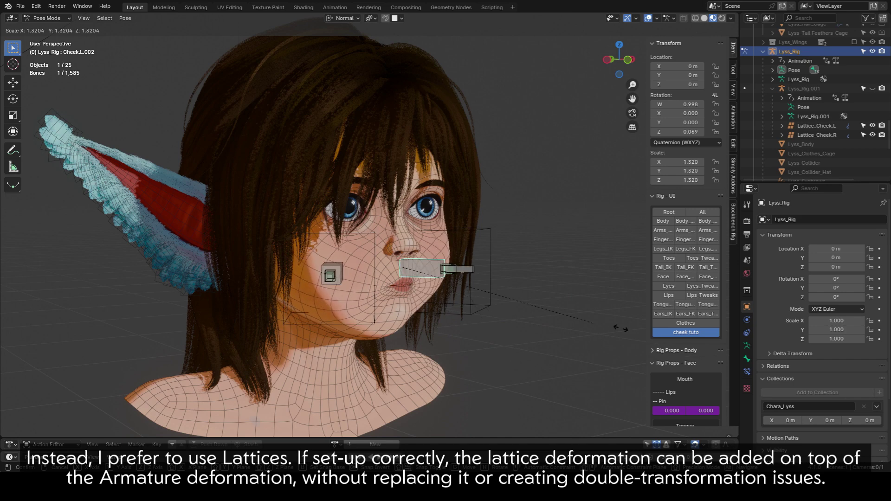
pyautogui.rightClick(569, 279)
# Rotate the cheek control bone around the Z axis to test the lattice deformation
pyautogui.moveTo(567, 274); pyautogui.dragTo(514, 320, button='middle')
pyautogui.press('r')
pyautogui.press('z')
pyautogui.click(464, 321)
pyautogui.press('s')
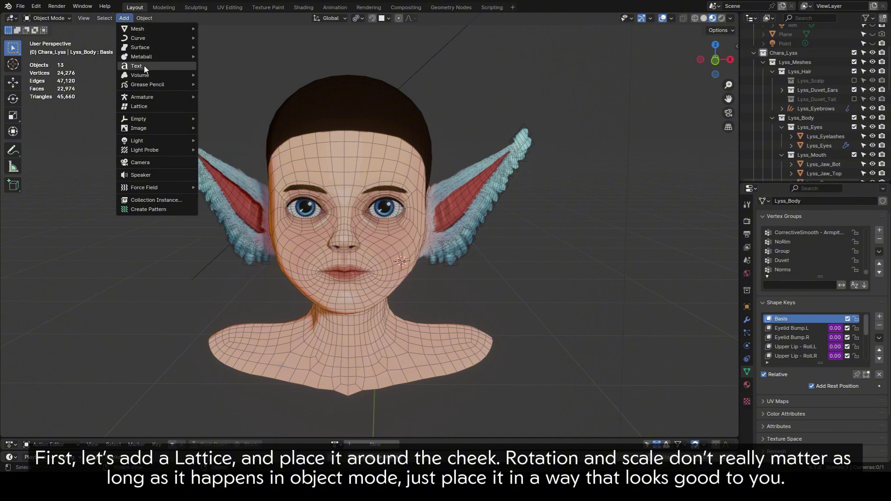
# Add a lattice and scale it down uniformly to about 0.056, roughly the size of the cheek
pyautogui.click(145, 106)
pyautogui.scroll(-5, 442, 261)
pyautogui.press('s')
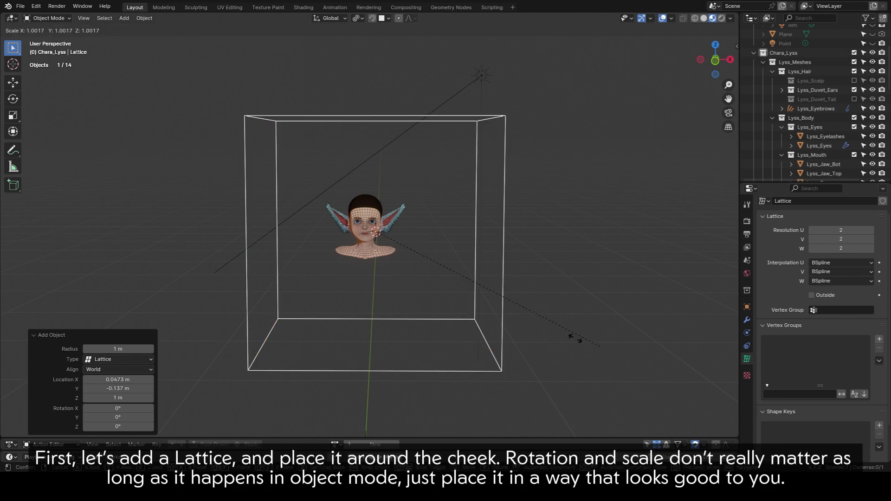
pyautogui.click(398, 246)
pyautogui.scroll(7, 399, 246)
pyautogui.press('s')
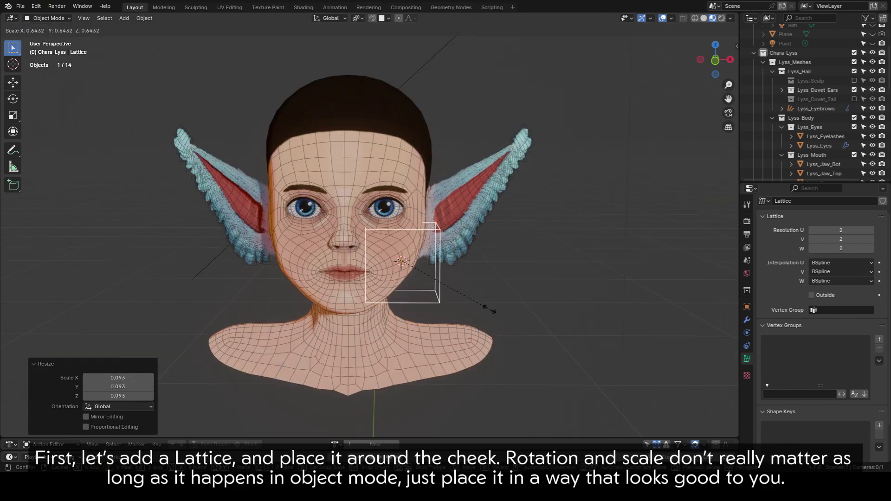
pyautogui.click(516, 311)
# Rotate the lattice about 41.9° around the global Z axis to align it with the left cheek
pyautogui.moveTo(517, 310); pyautogui.dragTo(508, 334, button='middle')
pyautogui.press('r')
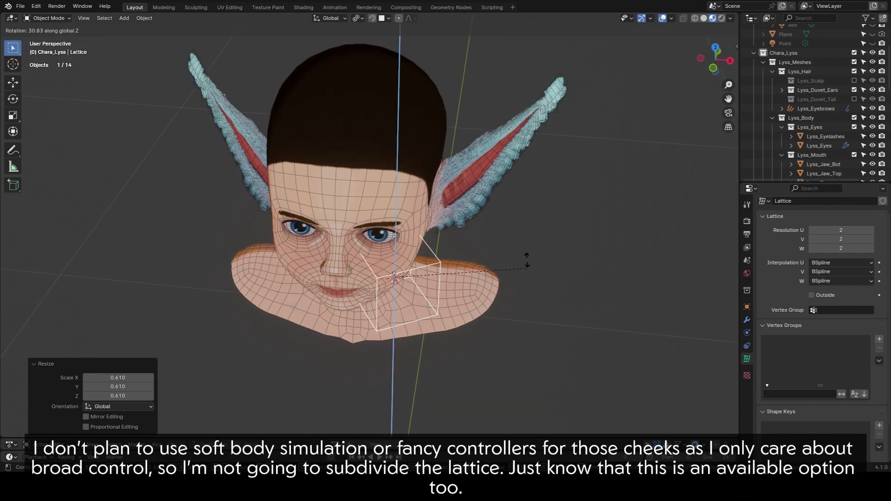
pyautogui.click(534, 271)
# Position the lattice around the character's left cheek at about X 0.045, Y -0.131, Z 1.004 m
pyautogui.moveTo(537, 275); pyautogui.dragTo(583, 257, button='middle')
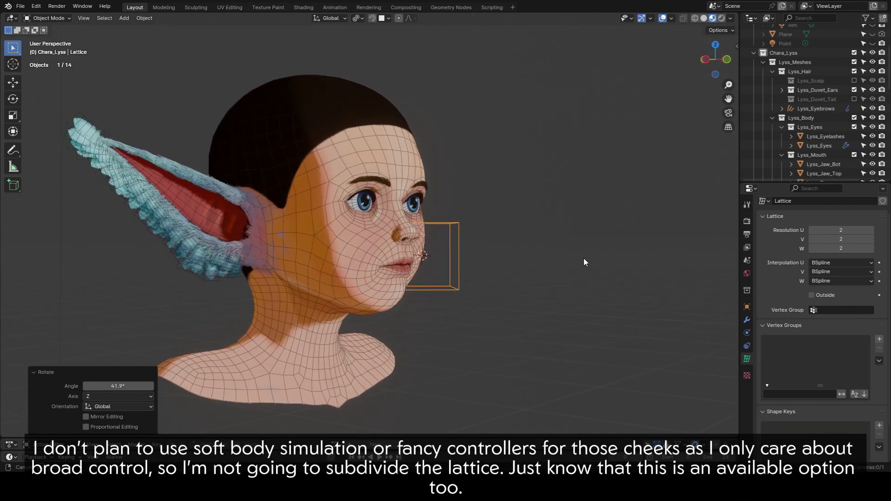
pyautogui.scroll(3, 584, 258)
pyautogui.press('g')
pyautogui.press('y')
pyautogui.click(561, 282)
pyautogui.moveTo(562, 287); pyautogui.dragTo(521, 268, button='middle')
pyautogui.press('g')
pyautogui.click(402, 318)
pyautogui.press('g')
pyautogui.click(546, 205)
pyautogui.moveTo(547, 205); pyautogui.dragTo(557, 231, button='middle')
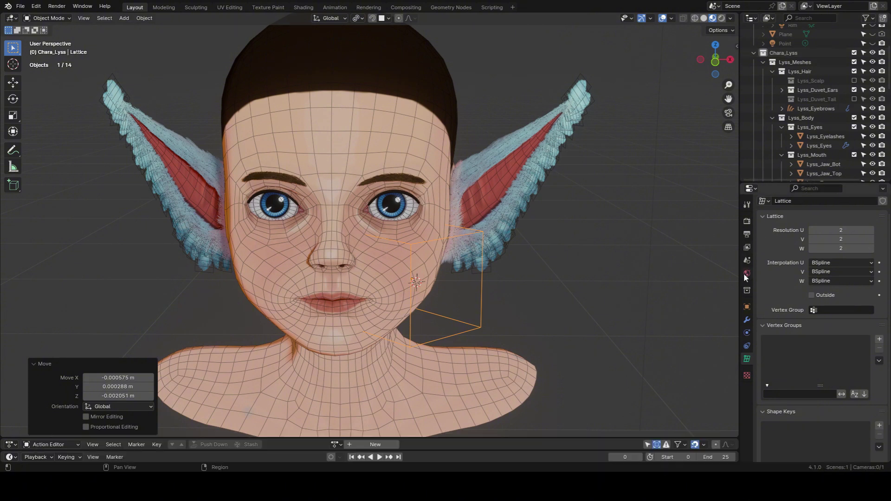
# Rename the lattice object as Lattice_Cheek.L
pyautogui.click(747, 307)
pyautogui.click(806, 204)
pyautogui.write('_Cheek.L')
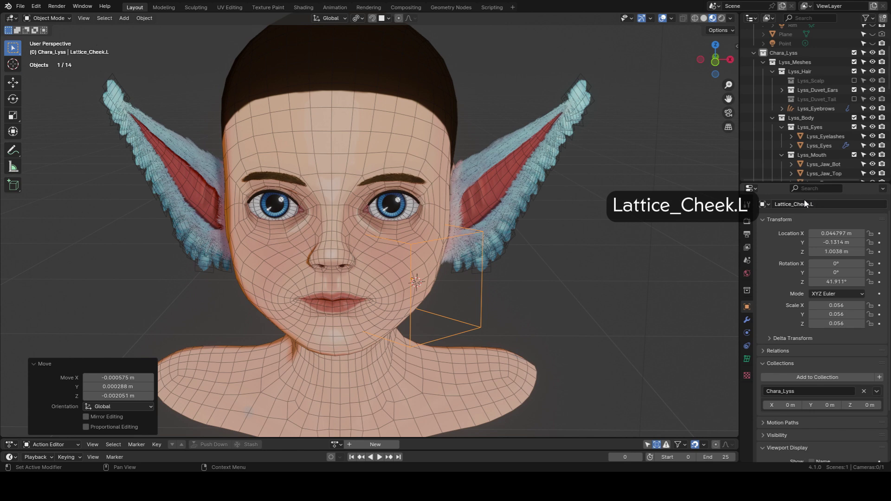
# Duplicate the cheek lattice in place and mirror the copy on the global X axis
pyautogui.scroll(-3, 560, 299)
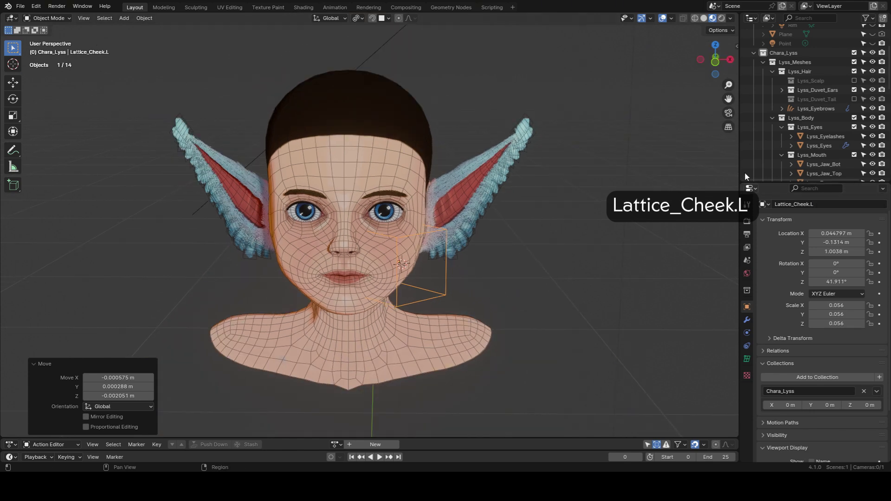
pyautogui.click(737, 46)
pyautogui.hotkey('shift', 'd')
pyautogui.rightClick(472, 260)
pyautogui.rightClick(489, 236)
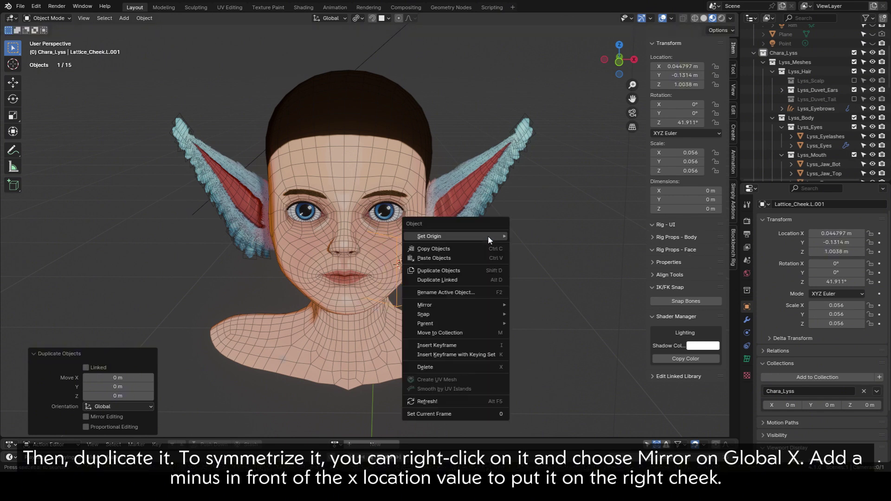
pyautogui.moveTo(488, 236)
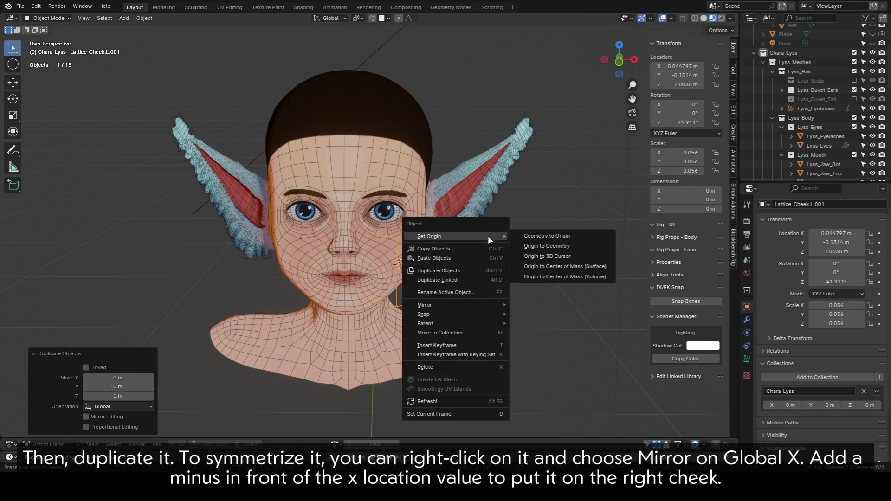
pyautogui.moveTo(448, 305)
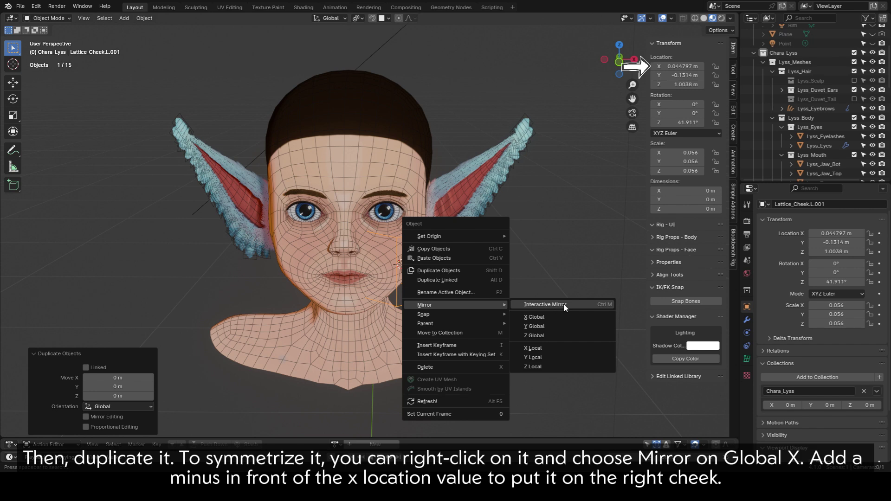
pyautogui.click(563, 318)
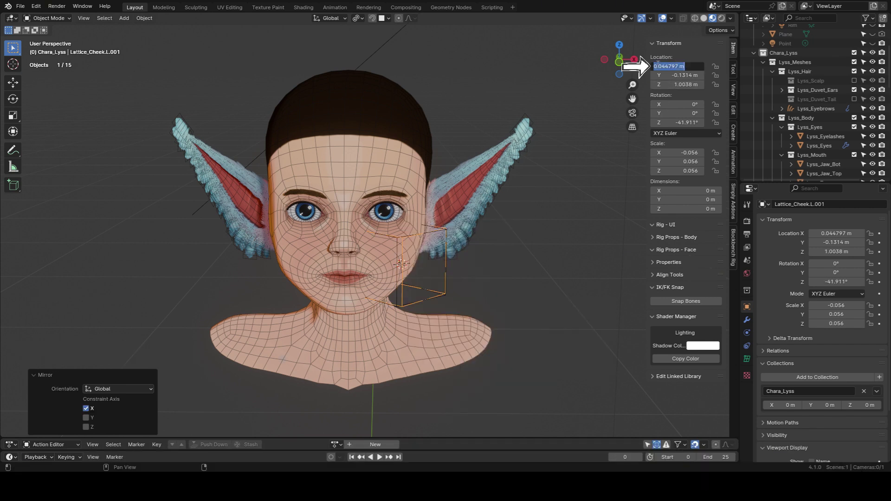
# Set the mirrored lattice's X location to -0.044797 m and rename it as Lattice_Cheek.R
pyautogui.write('-')
pyautogui.press('Return')
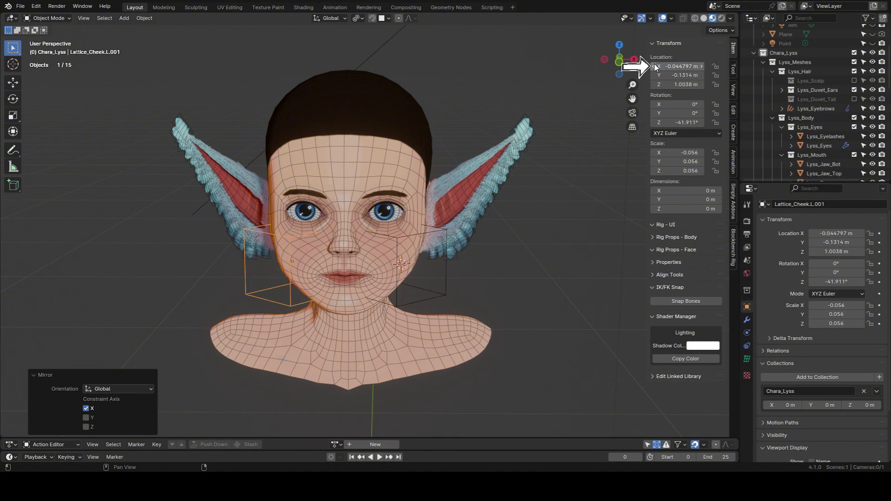
pyautogui.moveTo(402, 266); pyautogui.dragTo(445, 268, button='middle')
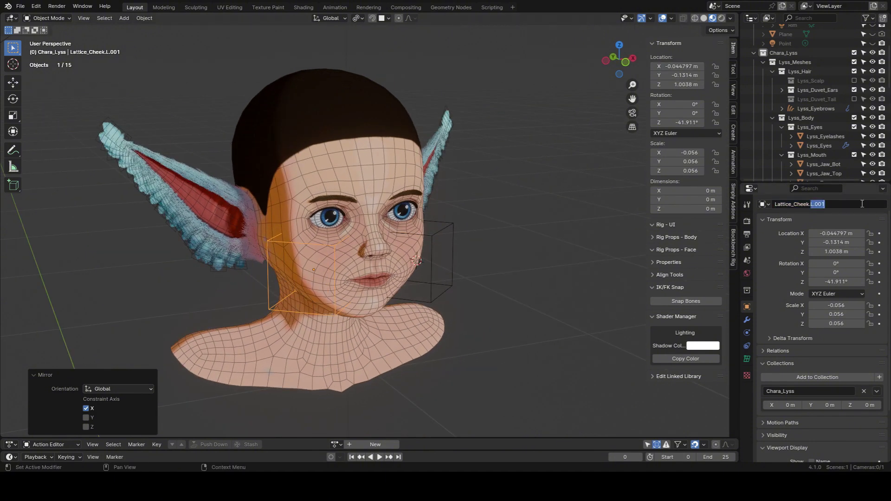
pyautogui.click(564, 315)
pyautogui.moveTo(565, 315); pyautogui.dragTo(532, 297, button='middle')
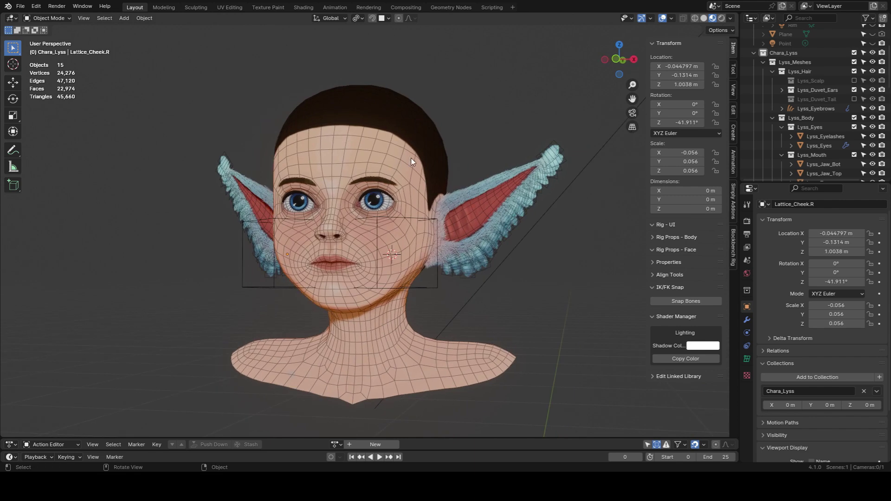
# Add two vertex groups to the body mesh and name them LATT-Cheek.L and LATT-Cheek.R
pyautogui.click(411, 160)
pyautogui.click(748, 371)
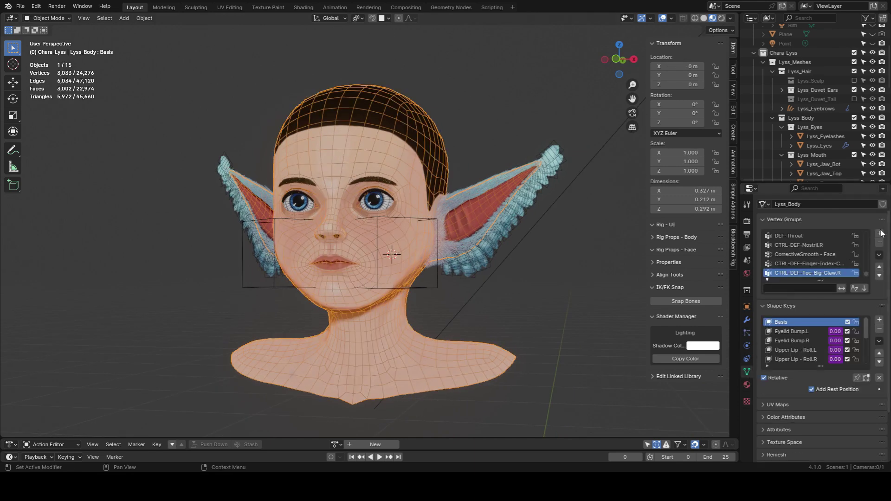
pyautogui.click(880, 235)
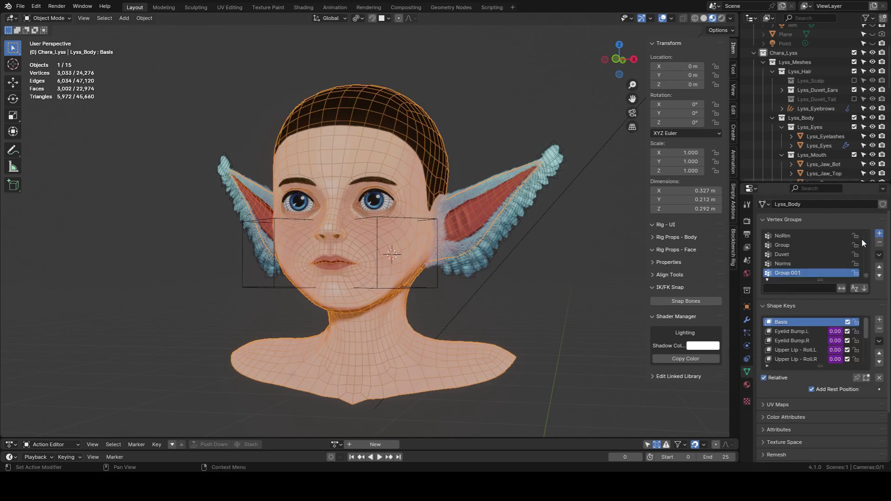
pyautogui.doubleClick(790, 264)
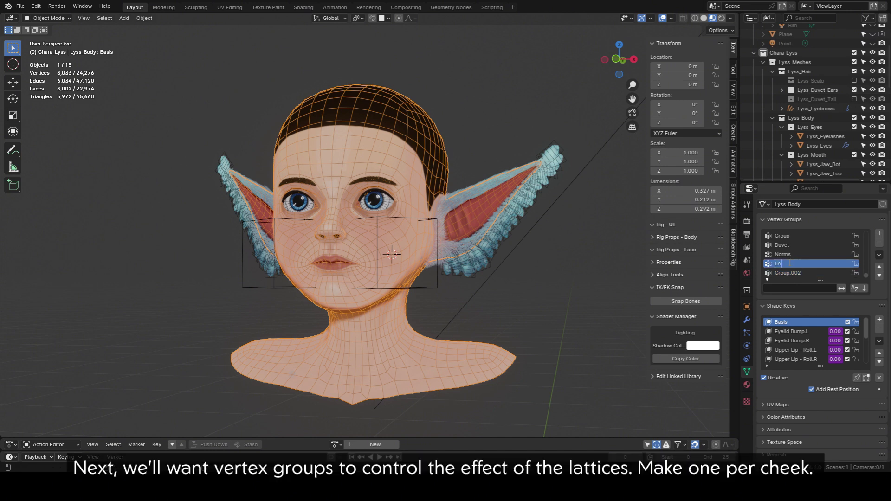
pyautogui.write('LATT-Cheek.L')
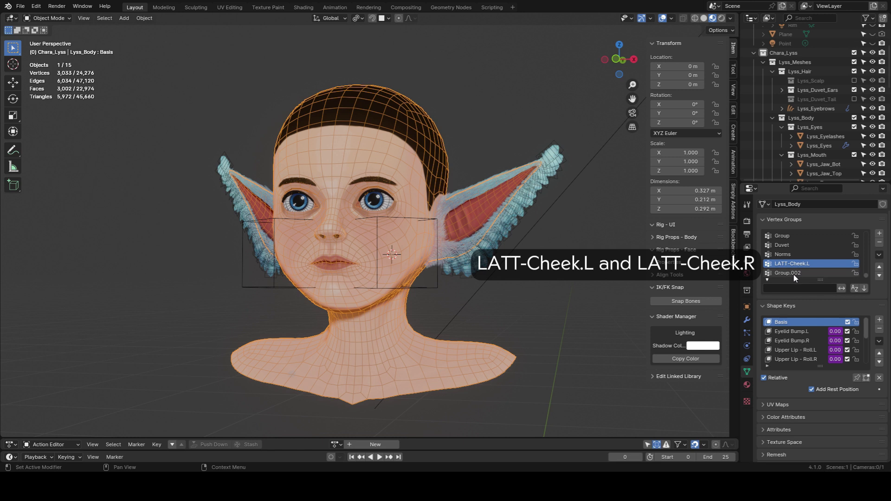
pyautogui.doubleClick(793, 274)
pyautogui.write('LATT-Cheek.L')
pyautogui.press('BackSpace')
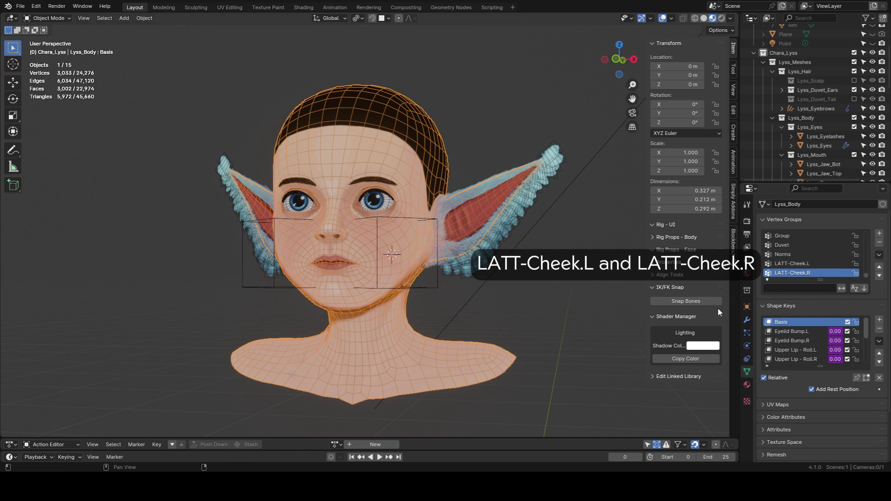
# Put the body mesh in Weight Paint mode with LATT-Cheek.L active and X mirroring enabled
pyautogui.click(793, 265)
pyautogui.click(52, 70)
pyautogui.click(673, 30)
pyautogui.scroll(3, 432, 250)
pyautogui.moveTo(425, 259); pyautogui.dragTo(395, 267, button='middle')
# Paint the centre of the left cheek at full influence, with brush weight and strength set to 1.000
pyautogui.click(391, 268)
pyautogui.moveTo(382, 273)
pyautogui.mouseDown()
pyautogui.moveTo(415, 282)
pyautogui.moveTo(421, 262)
pyautogui.mouseUp()
pyautogui.moveTo(260, 31); pyautogui.dragTo(278, 30)
pyautogui.moveTo(94, 32); pyautogui.dragTo(143, 33)
pyautogui.moveTo(377, 274)
pyautogui.mouseDown()
pyautogui.moveTo(415, 260)
pyautogui.moveTo(393, 295)
pyautogui.mouseUp()
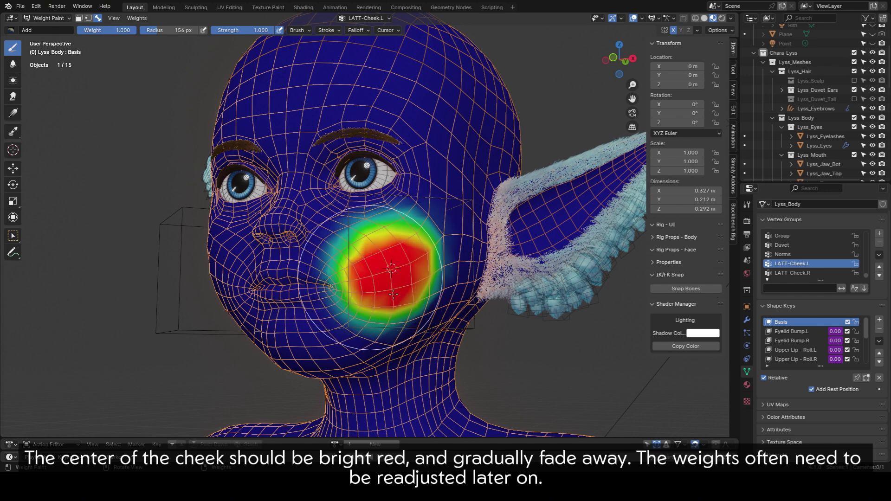
# Blur the painted weights around the left cheek so they fade gradually outward from the centre
pyautogui.click(13, 64)
pyautogui.moveTo(345, 245)
pyautogui.mouseDown()
pyautogui.moveTo(442, 236)
pyautogui.moveTo(428, 217)
pyautogui.mouseUp()
pyautogui.moveTo(432, 227); pyautogui.dragTo(420, 216, button='middle')
pyautogui.moveTo(432, 239)
pyautogui.mouseDown()
pyautogui.moveTo(411, 316)
pyautogui.moveTo(399, 320)
pyautogui.moveTo(334, 298)
pyautogui.moveTo(418, 288)
pyautogui.moveTo(427, 243)
pyautogui.moveTo(386, 317)
pyautogui.moveTo(325, 267)
pyautogui.mouseUp()
pyautogui.moveTo(345, 260); pyautogui.dragTo(395, 277, button='middle')
pyautogui.moveTo(396, 275); pyautogui.dragTo(399, 294)
# Check the weights of LATT-Cheek.R, reselect LATT-Cheek.L and return to Object Mode
pyautogui.click(799, 274)
pyautogui.click(792, 264)
pyautogui.click(47, 18)
pyautogui.click(55, 31)
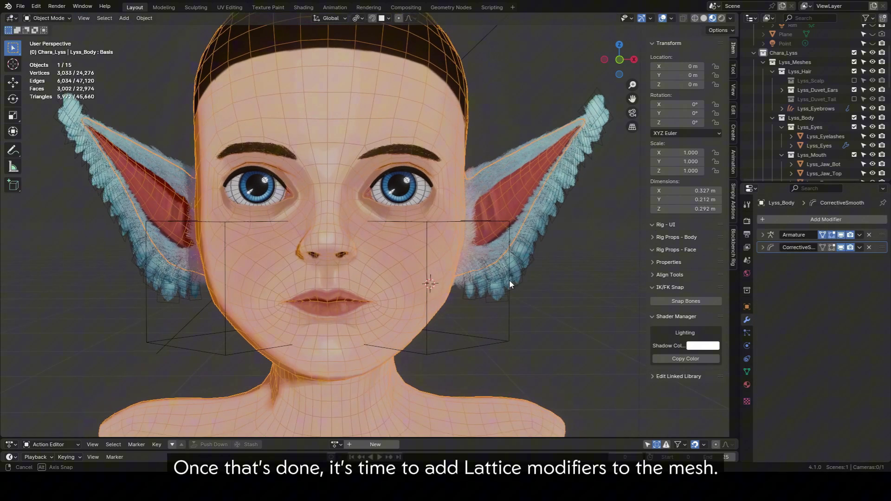
# Examine the settings of the existing Armature and Corrective Smooth modifiers on the body mesh
pyautogui.moveTo(509, 280); pyautogui.dragTo(469, 278, button='middle')
pyautogui.click(827, 219)
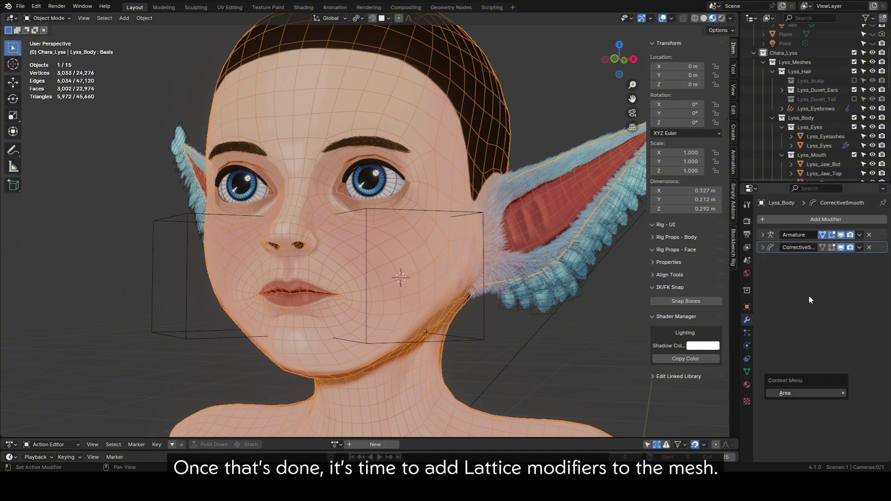
pyautogui.click(763, 235)
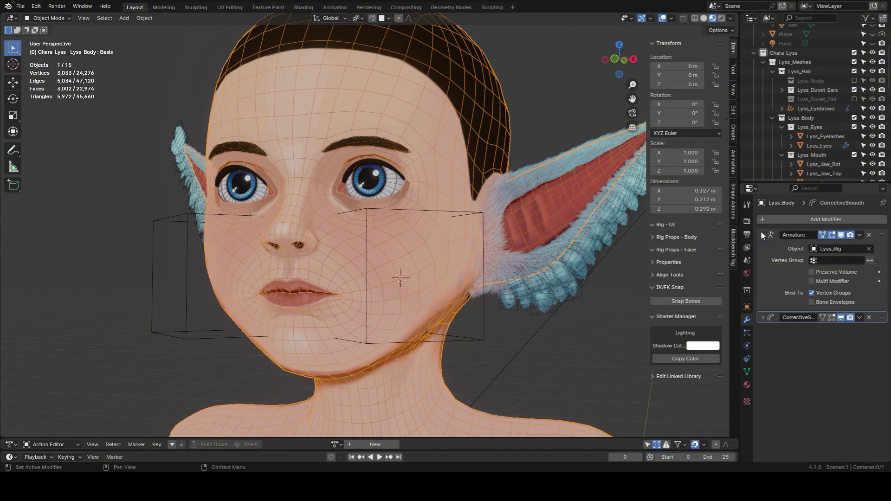
pyautogui.click(763, 235)
pyautogui.click(764, 247)
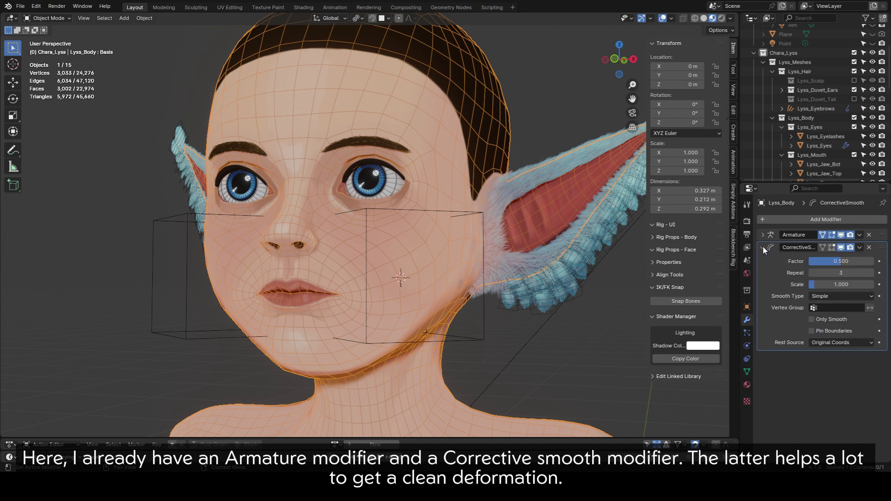
pyautogui.click(763, 247)
# Add a Lattice modifier to the body mesh and place it above the Corrective Smooth modifier
pyautogui.click(815, 219)
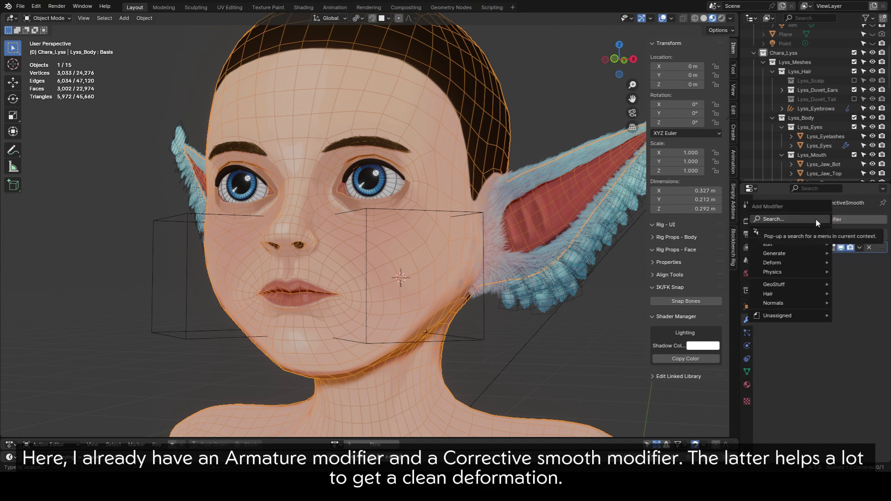
pyautogui.write('l')
pyautogui.press('Return')
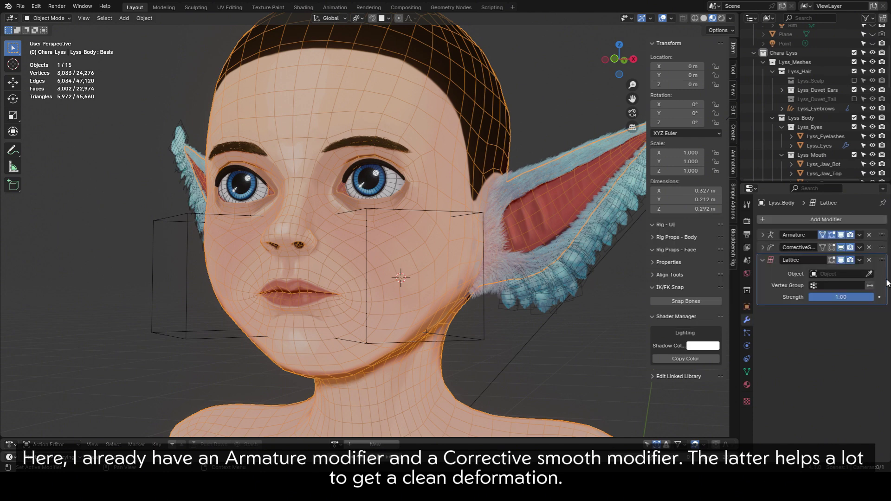
pyautogui.moveTo(878, 260); pyautogui.dragTo(879, 246)
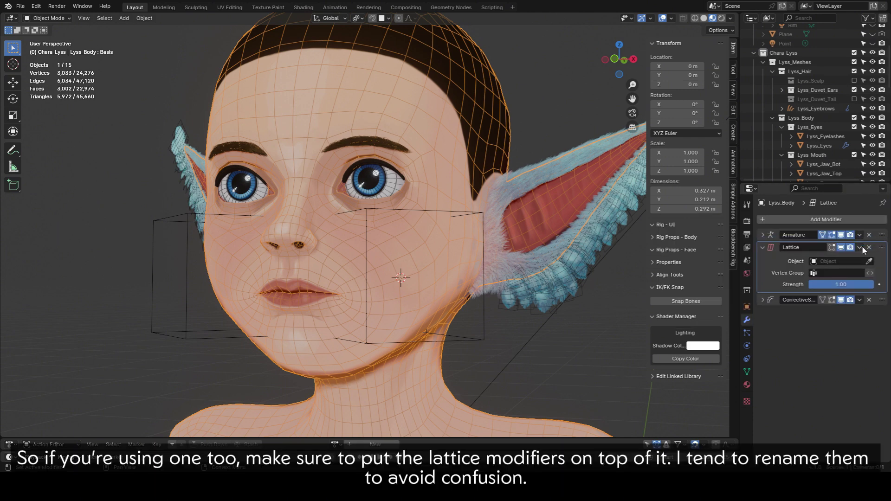
# Duplicate the Lattice modifier and name the two copies Lattice_Cheek.L and Lattice_Cheek.R
pyautogui.click(860, 248)
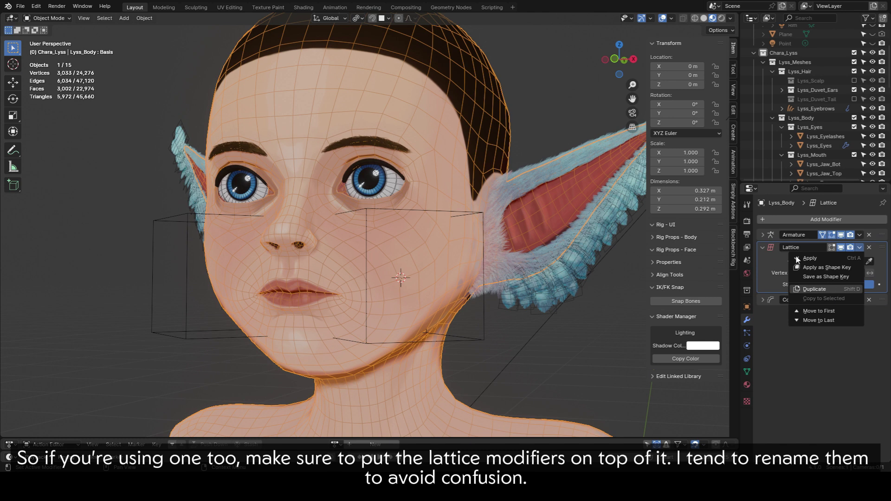
pyautogui.click(833, 289)
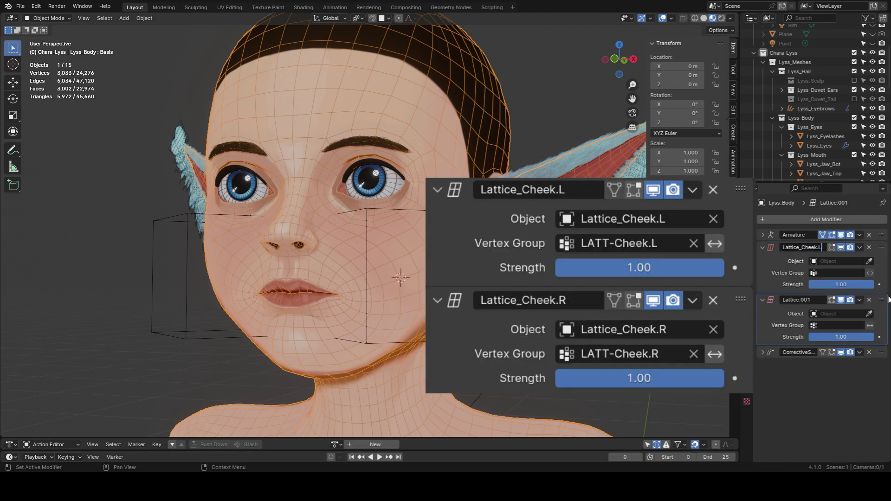
pyautogui.press('Return')
pyautogui.press('Return')
# Assign each Lattice modifier its matching lattice object, Lattice_Cheek.L or Lattice_Cheek.R, and its vertex group, LATT-Cheek.L or LATT-Cheek.R
pyautogui.click(870, 262)
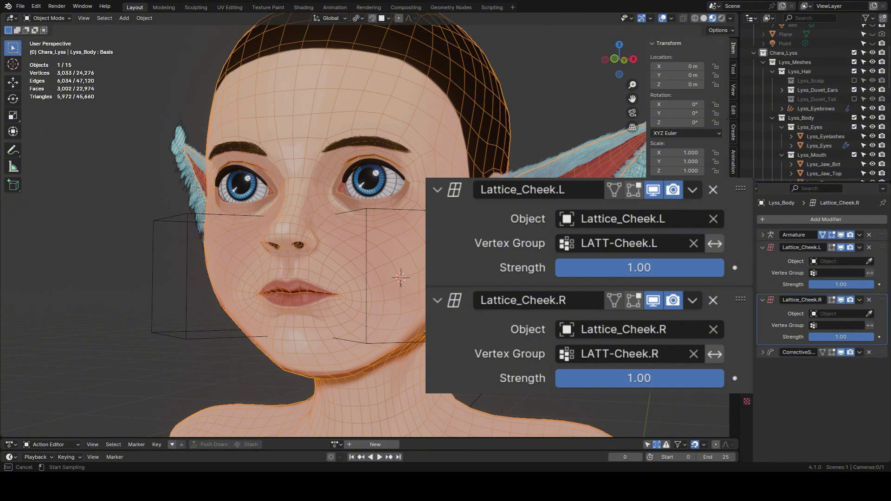
pyautogui.click(187, 336)
pyautogui.click(835, 273)
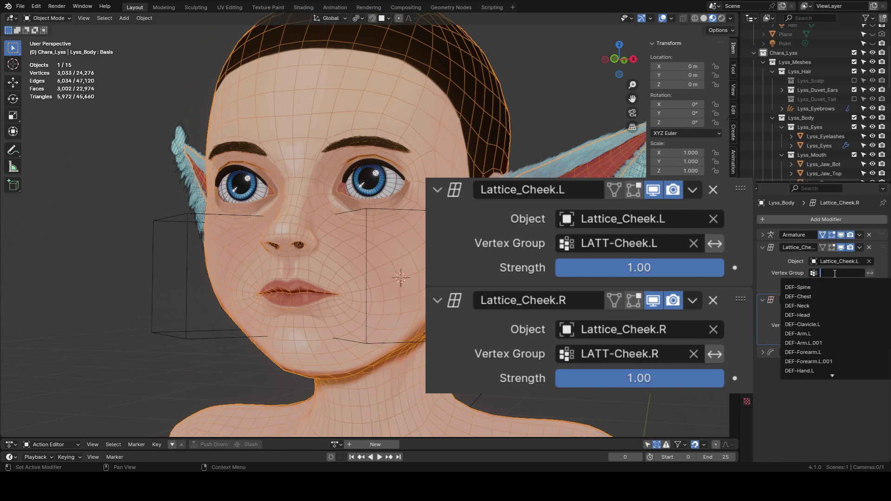
pyautogui.write('lat')
pyautogui.click(823, 288)
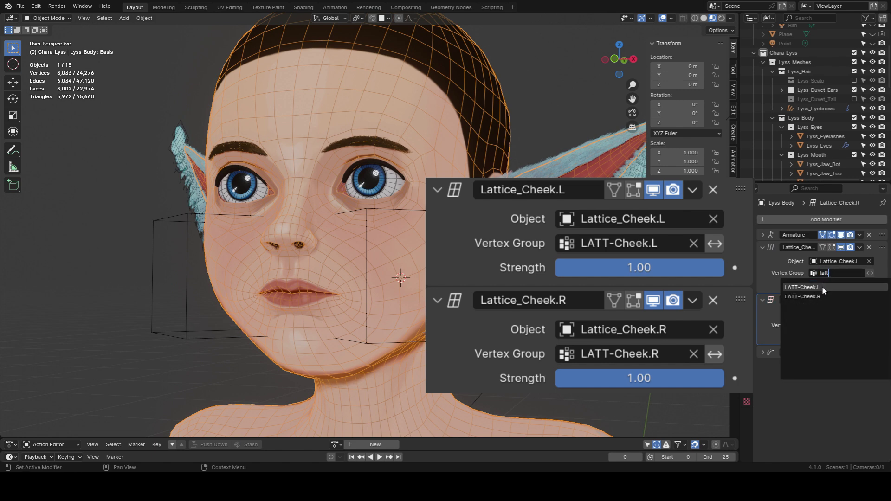
pyautogui.click(836, 325)
pyautogui.write('lat')
pyautogui.click(826, 349)
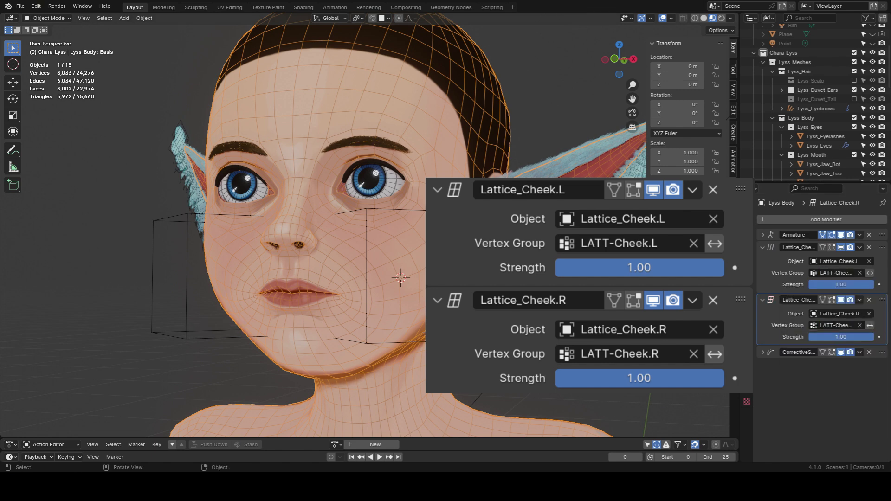
# Try scaling all points of Lattice_Cheek.L in Edit Mode to check how the cheek deforms, cancelling each time
pyautogui.click(437, 342)
pyautogui.press('Tab')
pyautogui.press('s')
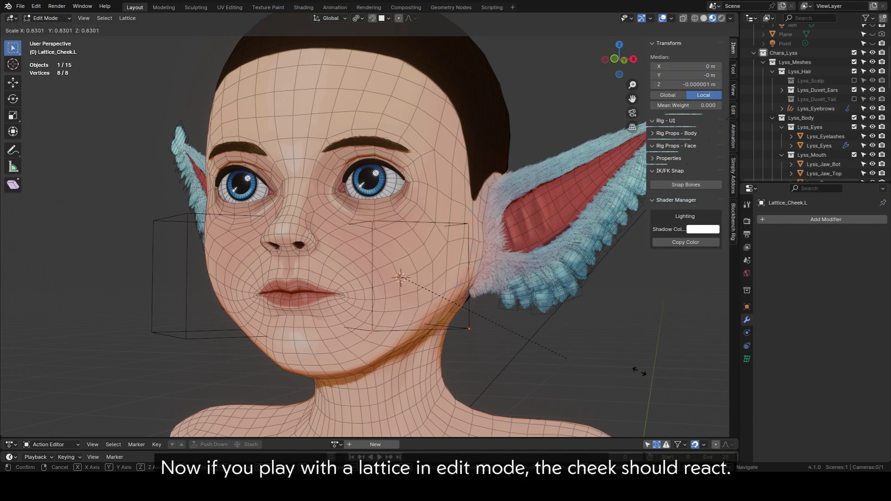
pyautogui.rightClick(191, 414)
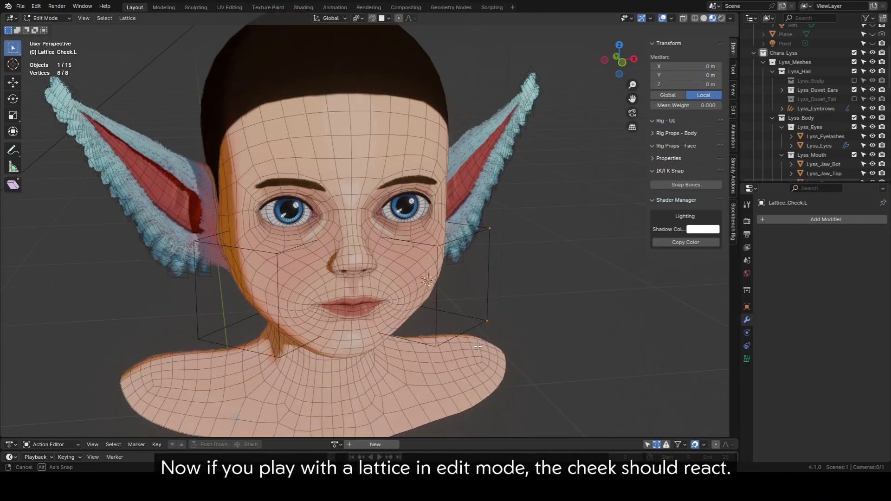
pyautogui.press('s')
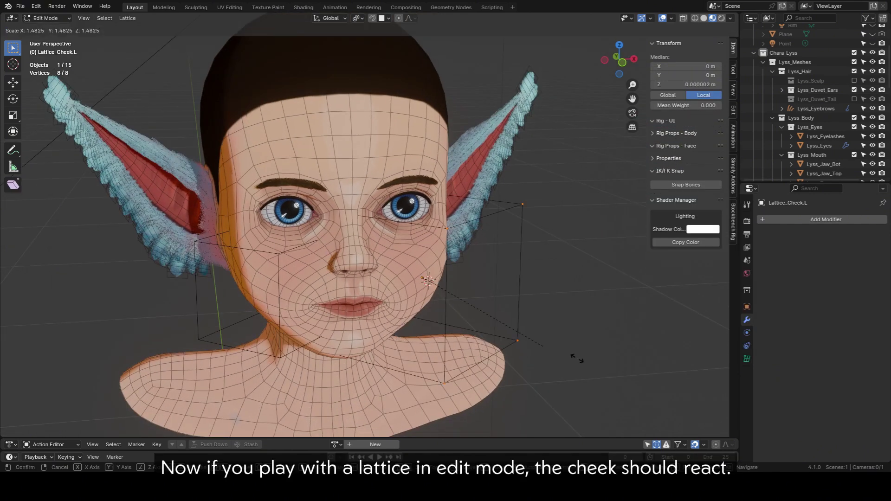
pyautogui.rightClick(529, 345)
pyautogui.moveTo(656, 337); pyautogui.dragTo(530, 298, button='middle')
# Return to Object Mode and snap the 3D cursor to the origin of Lattice_Cheek.L
pyautogui.press('Tab')
pyautogui.hotkey('shift', 's')
pyautogui.click(563, 389)
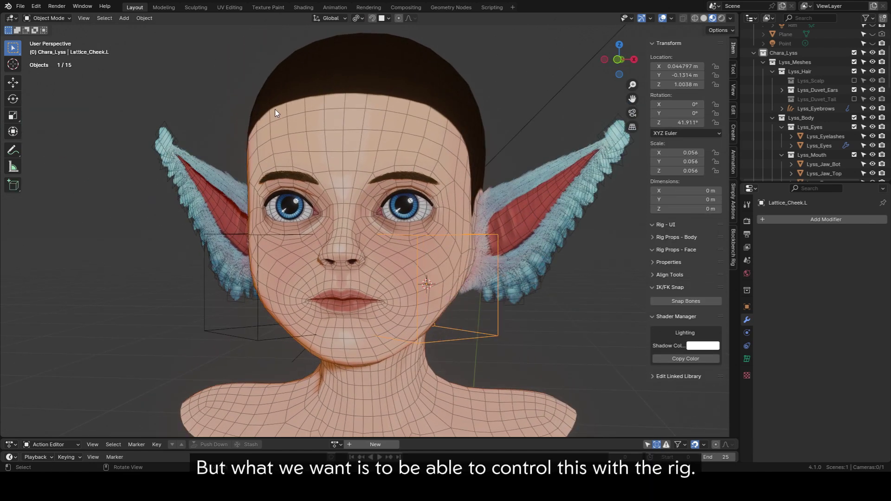
# Select Lyss_Rig and add a single bone at the 3D cursor in Edit Mode
pyautogui.scroll(-3, 384, 238)
pyautogui.moveTo(384, 238); pyautogui.dragTo(420, 249, button='middle')
pyautogui.scroll(-5, 861, 137)
pyautogui.scroll(-10, 860, 137)
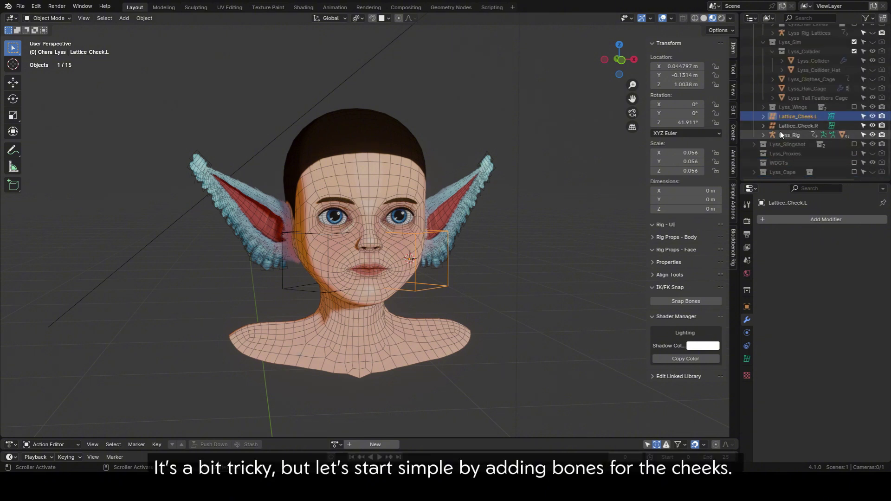
pyautogui.click(850, 134)
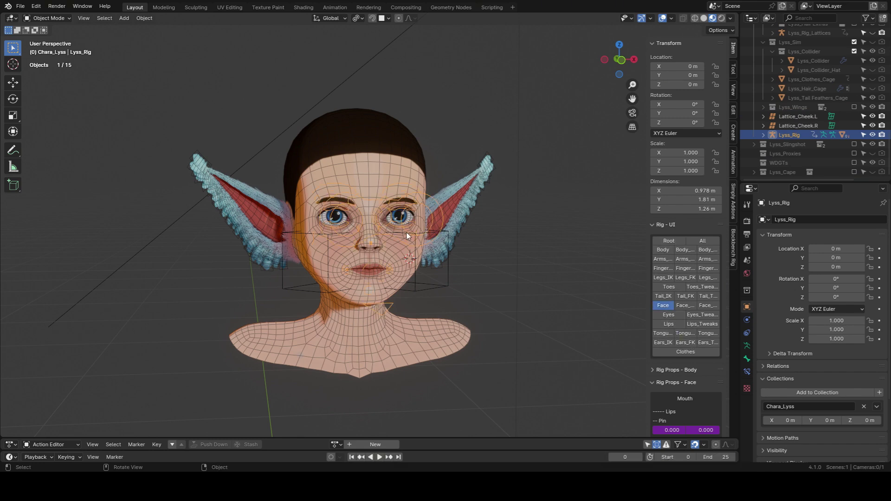
pyautogui.press('Tab')
pyautogui.scroll(3, 475, 255)
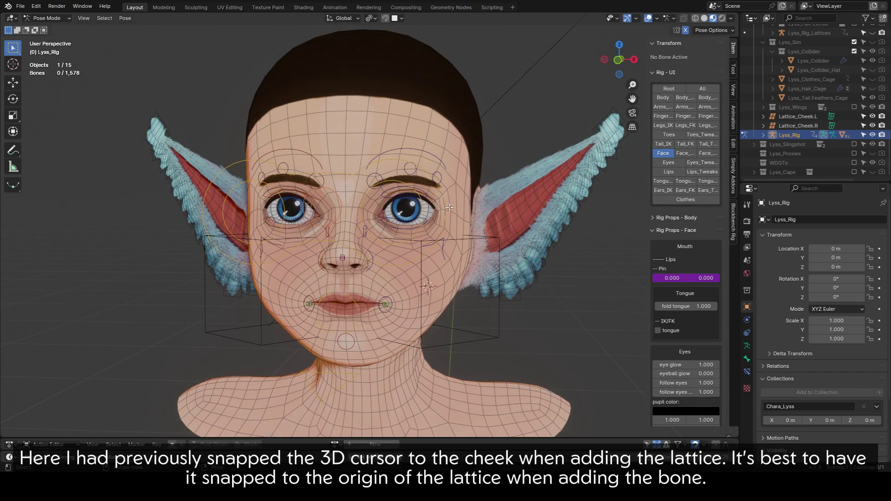
pyautogui.moveTo(404, 283); pyautogui.dragTo(420, 277, button='middle')
pyautogui.click(127, 18)
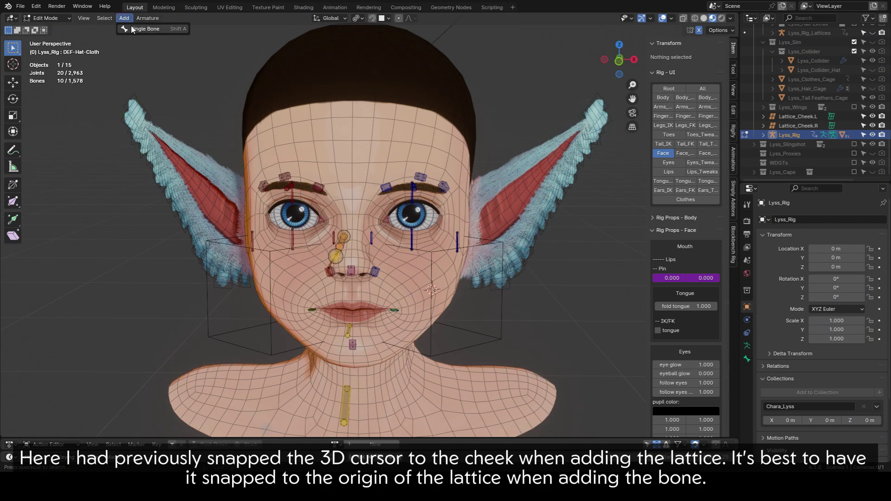
pyautogui.click(135, 28)
pyautogui.scroll(-2, 496, 288)
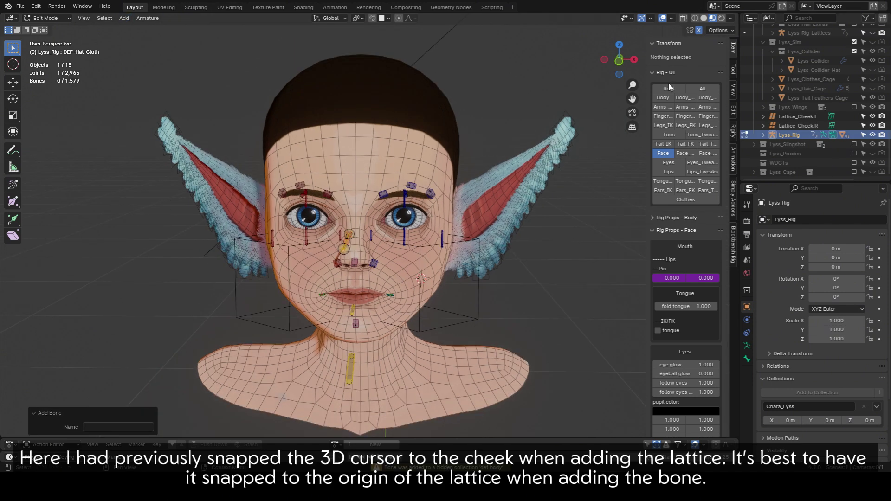
# Make 7/Face the active bone collection and add a single bone to it at the 3D cursor
pyautogui.click(748, 346)
pyautogui.scroll(-5, 808, 325)
pyautogui.click(801, 394)
pyautogui.click(124, 19)
pyautogui.click(135, 28)
pyautogui.scroll(-6, 420, 181)
pyautogui.click(429, 180)
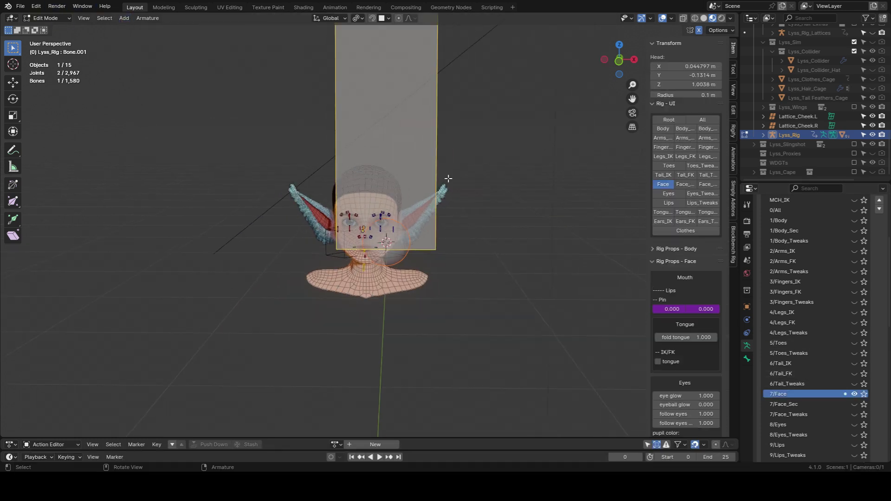
# Scale the new cheek bone down to about 0.037 m long and thin its B-Bone display size
pyautogui.scroll(-5, 447, 180)
pyautogui.press('s')
pyautogui.click(388, 232)
pyautogui.scroll(5, 495, 239)
pyautogui.hotkey('ctrl', 'alt', 's')
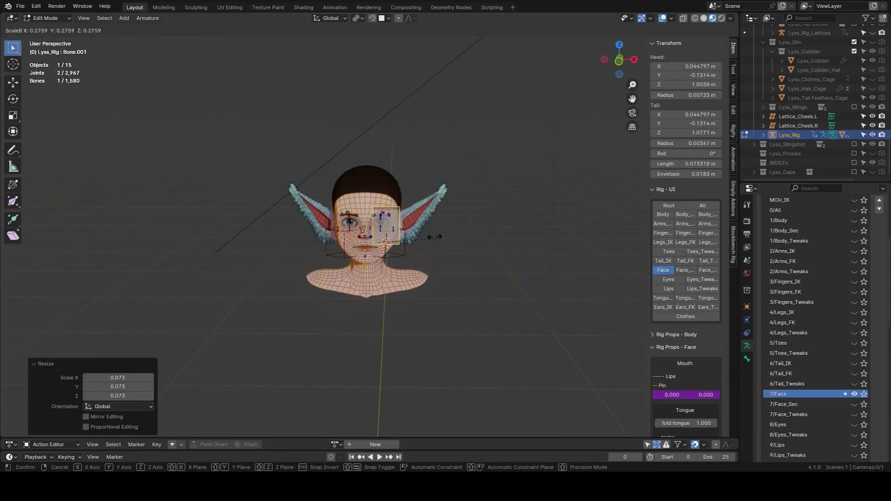
pyautogui.click(409, 237)
pyautogui.scroll(4, 478, 243)
pyautogui.press('s')
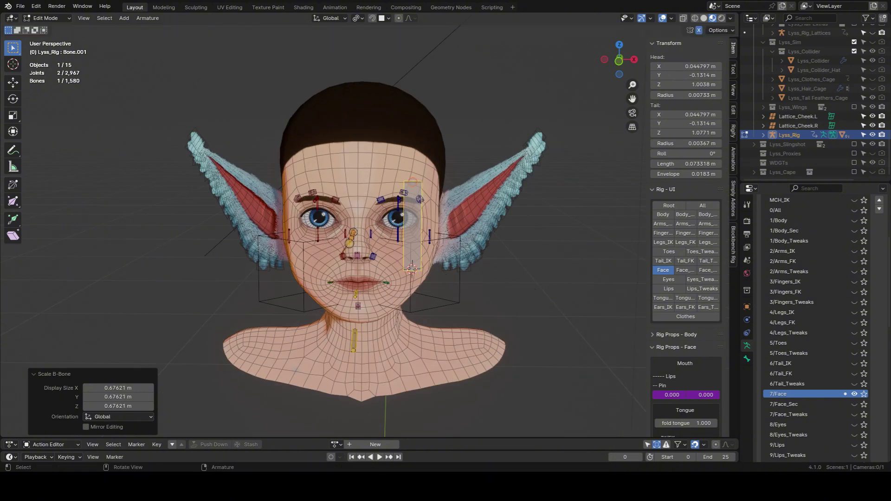
pyautogui.click(497, 217)
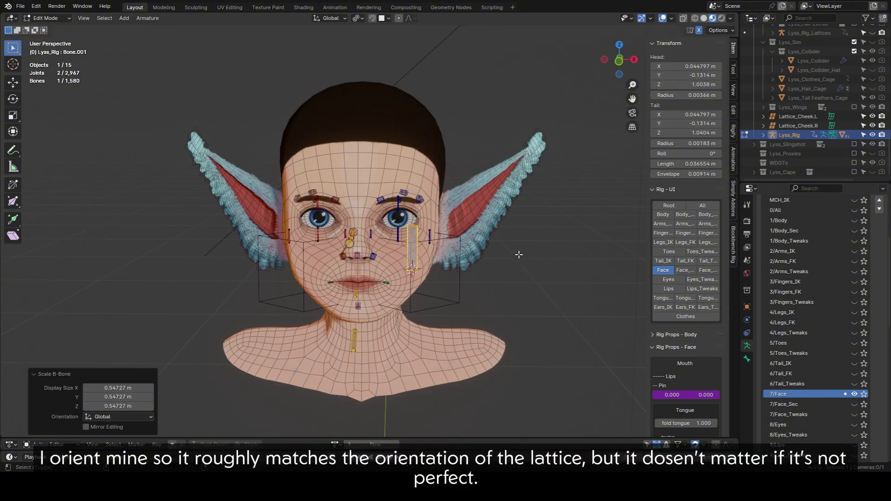
# Rotate the cheek bone 90° about X, then about Z so it points outward in line with the left lattice
pyautogui.moveTo(495, 267); pyautogui.dragTo(503, 257, button='middle')
pyautogui.press('KP_1')
pyautogui.press('r')
pyautogui.press('x')
pyautogui.press('9')
pyautogui.press('0')
pyautogui.press('Return')
pyautogui.press('KP_7')
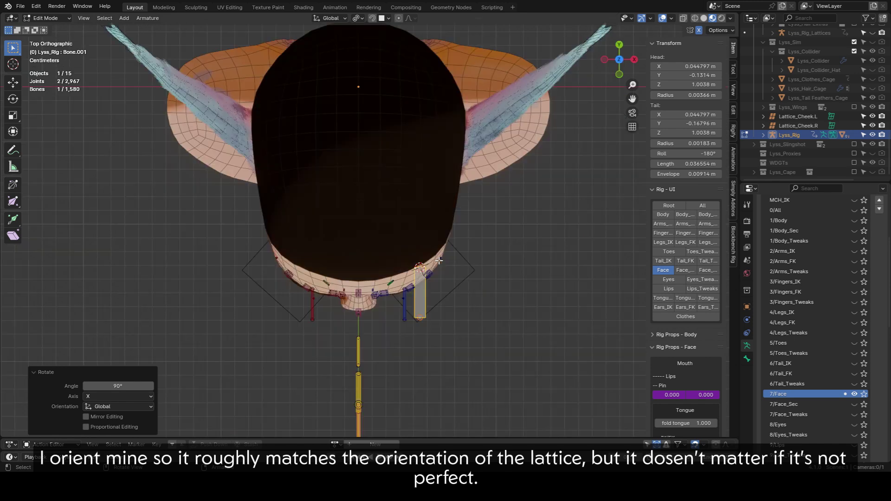
pyautogui.press('r')
pyautogui.press('z')
pyautogui.click(509, 252)
# Shorten the cheek bone to about 0.027 m and reduce its B-Bone display size further
pyautogui.moveTo(509, 253); pyautogui.dragTo(487, 276, button='middle')
pyautogui.press('s')
pyautogui.click(516, 305)
pyautogui.hotkey('ctrl', 'alt', 's')
pyautogui.click(470, 292)
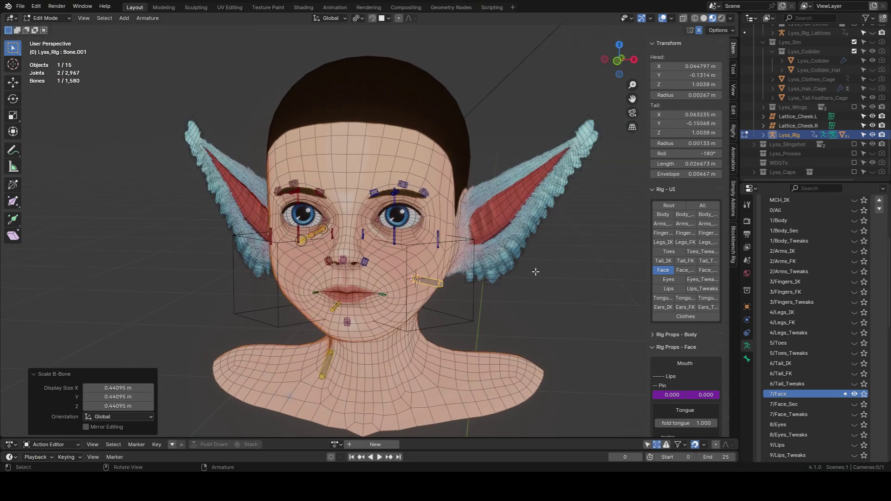
# Rename the new cheek bone Cheek.L
pyautogui.click(747, 359)
pyautogui.scroll(6, 778, 243)
pyautogui.click(804, 219)
pyautogui.write('Che')
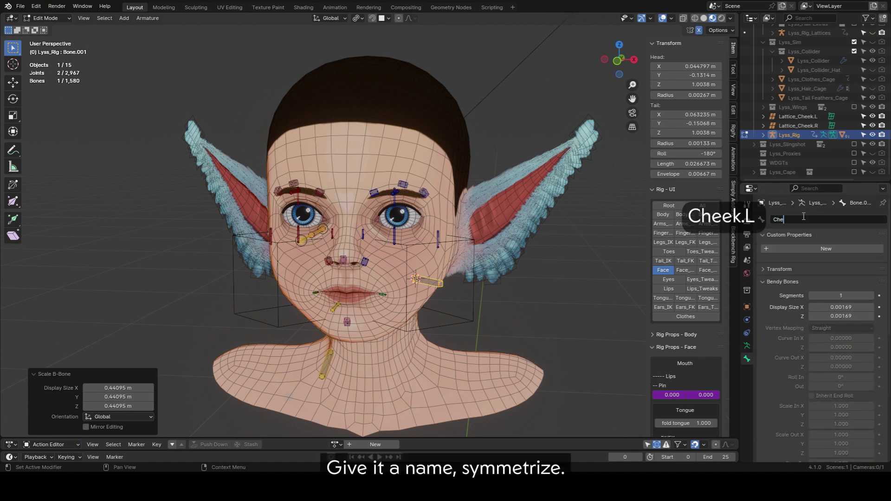
pyautogui.write('ek.L')
pyautogui.press('Return')
# Symmetrize Cheek.L to the opposite cheek, then switch to Pose Mode and select Cheek.L
pyautogui.rightClick(511, 253)
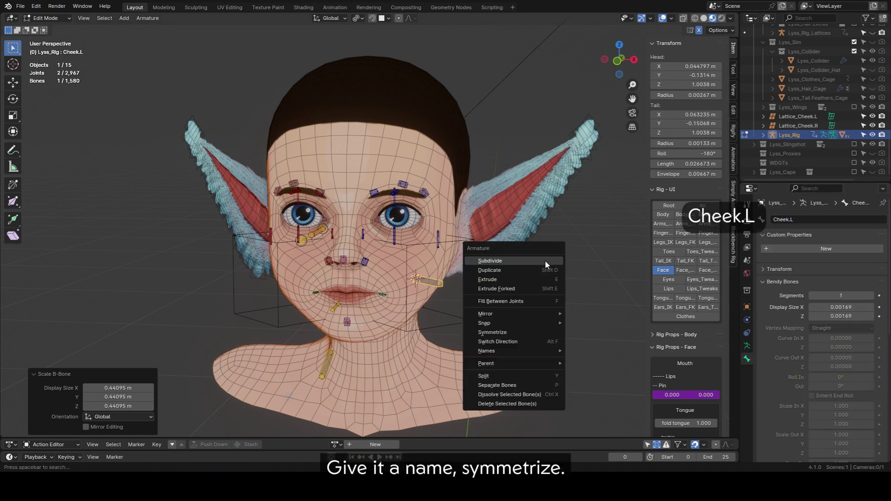
pyautogui.click(519, 332)
pyautogui.moveTo(518, 332); pyautogui.dragTo(462, 276, button='middle')
pyautogui.scroll(2, 464, 277)
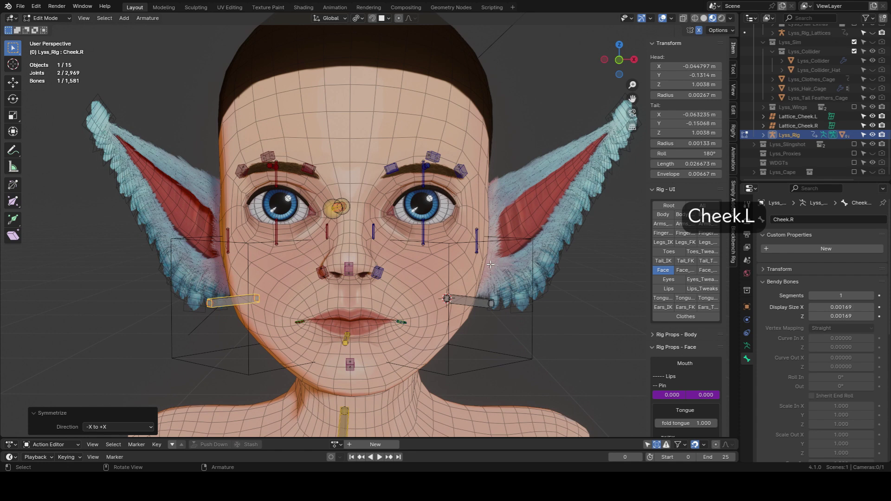
pyautogui.hotkey('ctrl', 'Tab')
pyautogui.click(484, 302)
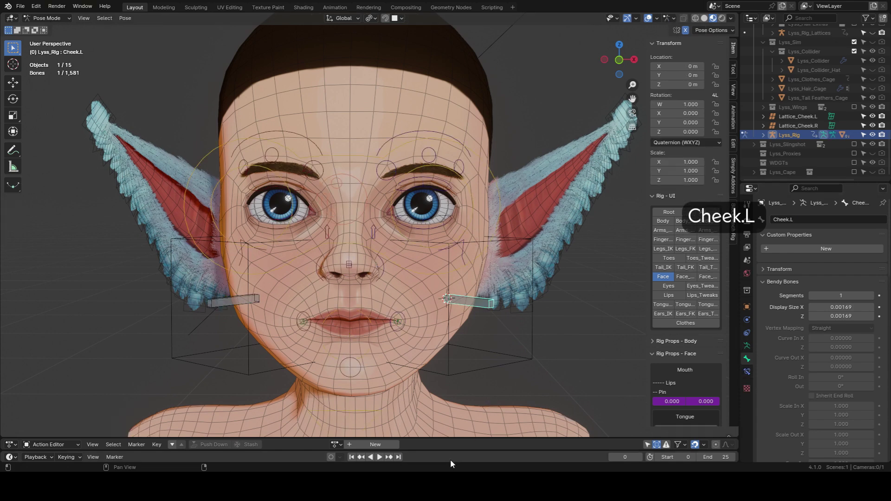
# Give Lattice_Cheek.L a vertex group named Cheek.L and assign all of the lattice's vertices to it
pyautogui.hotkey('ctrl', 'Tab')
pyautogui.click(533, 356)
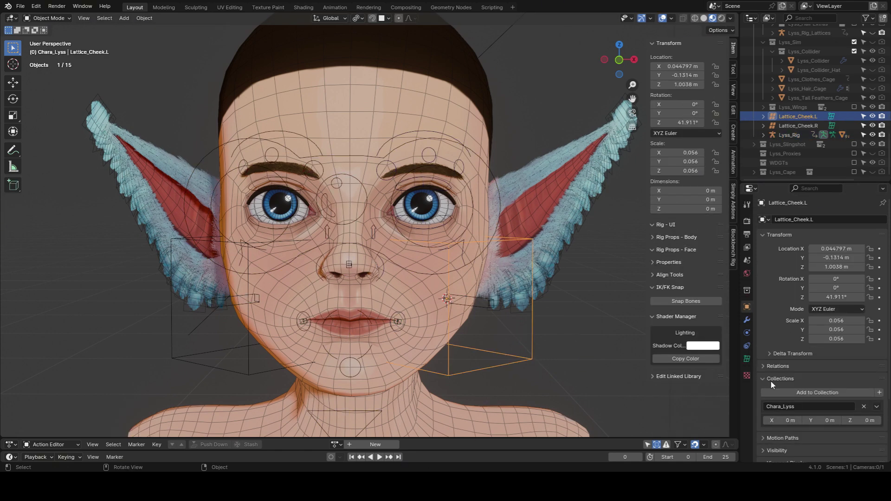
pyautogui.scroll(-5, 785, 367)
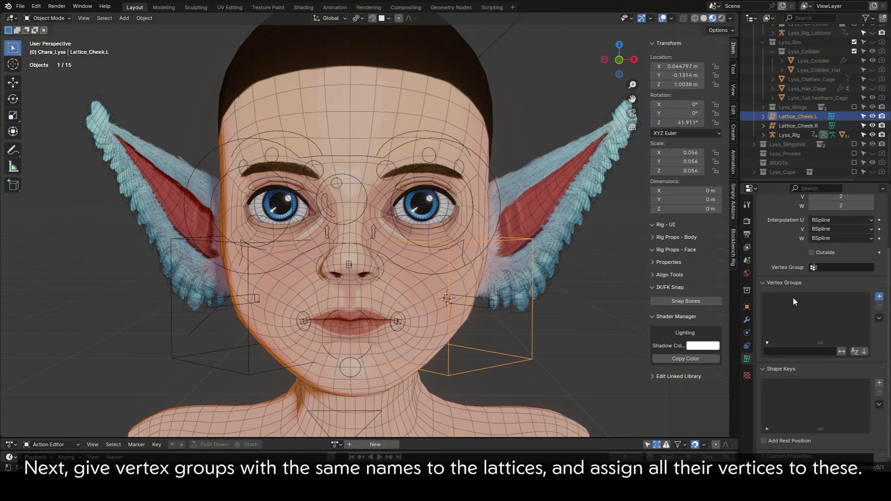
pyautogui.doubleClick(792, 299)
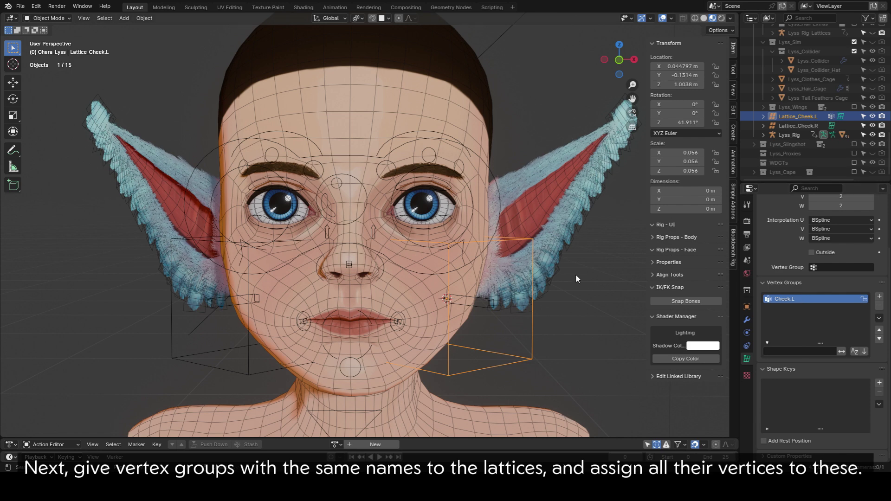
pyautogui.press('Tab')
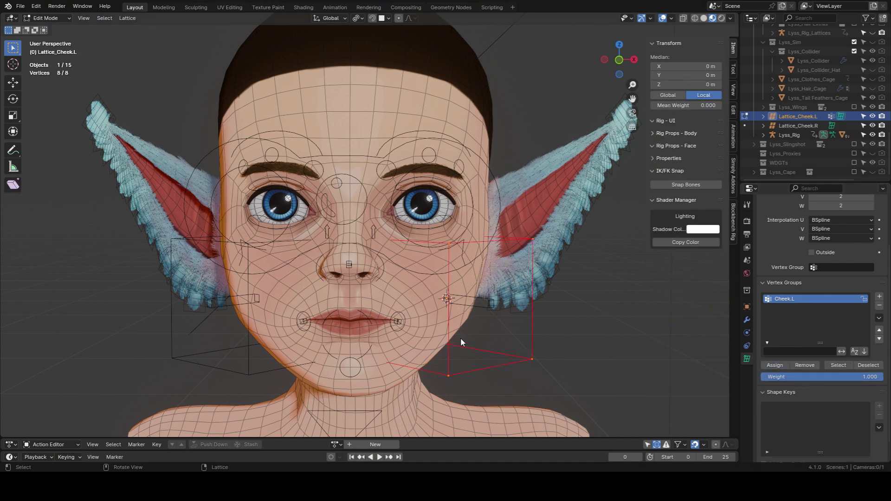
pyautogui.press('Tab')
# Give Lattice_Cheek.R a vertex group named Cheek.R and assign all of its vertices to it
pyautogui.click(248, 335)
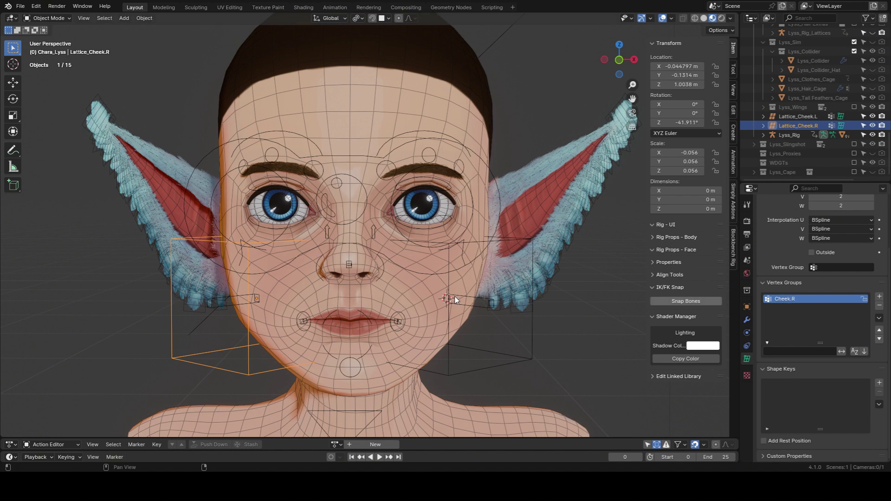
pyautogui.press('Tab')
pyautogui.press('Tab')
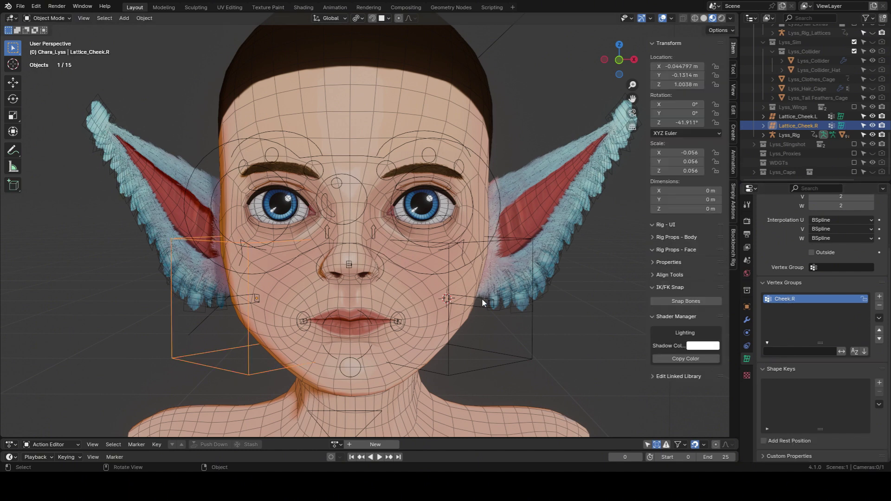
# Parent Lattice_Cheek.L and Lattice_Cheek.R to Lyss_Rig with the Armature Deform option
pyautogui.keyDown('shift'); pyautogui.click(489, 299); pyautogui.keyUp('shift')
pyautogui.click(449, 339)
pyautogui.keyDown('shift'); pyautogui.click(247, 373); pyautogui.keyUp('shift')
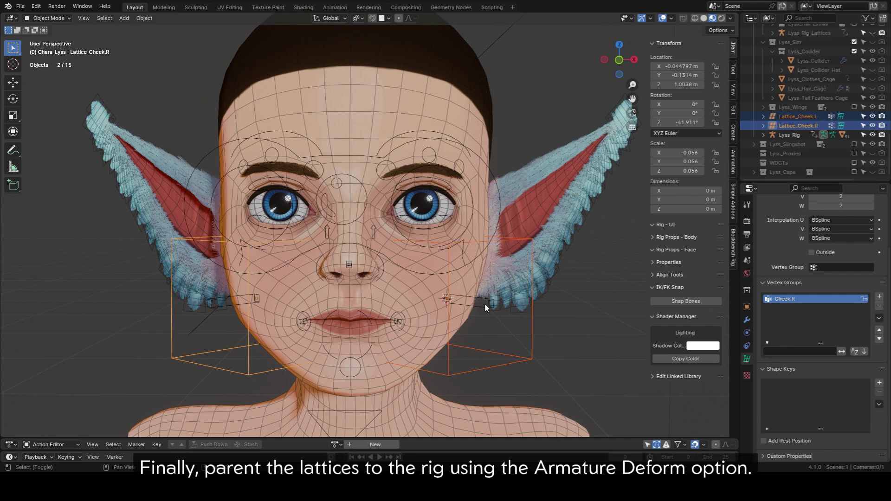
pyautogui.keyDown('shift'); pyautogui.click(481, 305); pyautogui.keyUp('shift')
pyautogui.hotkey('ctrl', 'p')
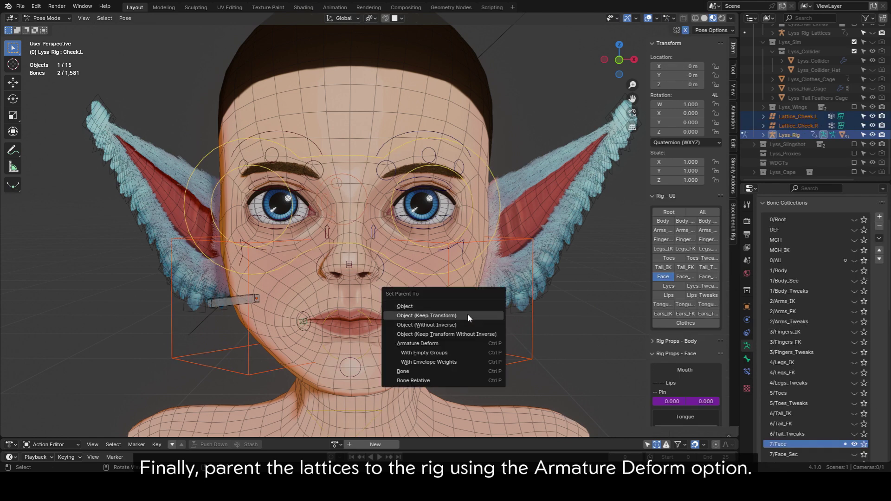
pyautogui.click(450, 345)
# Try moving the Cheek.L bone from the front and from an angled view to test the lattice deformation
pyautogui.click(492, 303)
pyautogui.press('g')
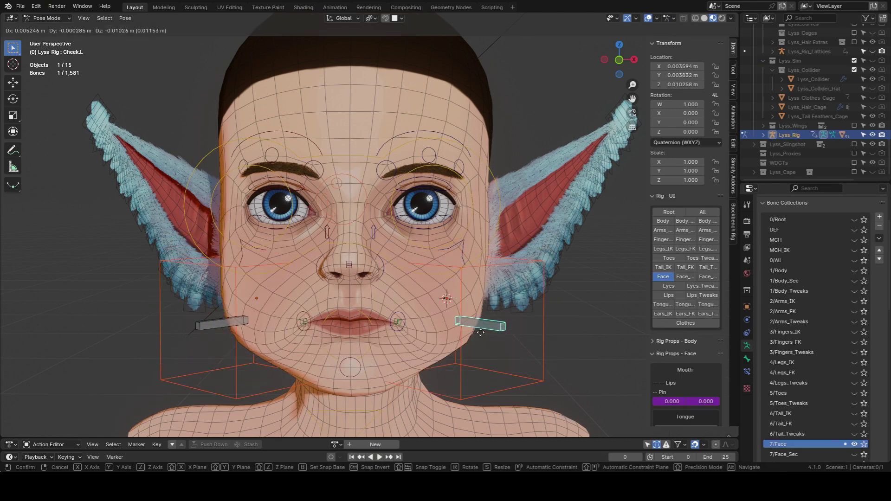
pyautogui.rightClick(500, 318)
pyautogui.moveTo(500, 319); pyautogui.dragTo(493, 291, button='middle')
pyautogui.scroll(3, 492, 291)
pyautogui.press('g')
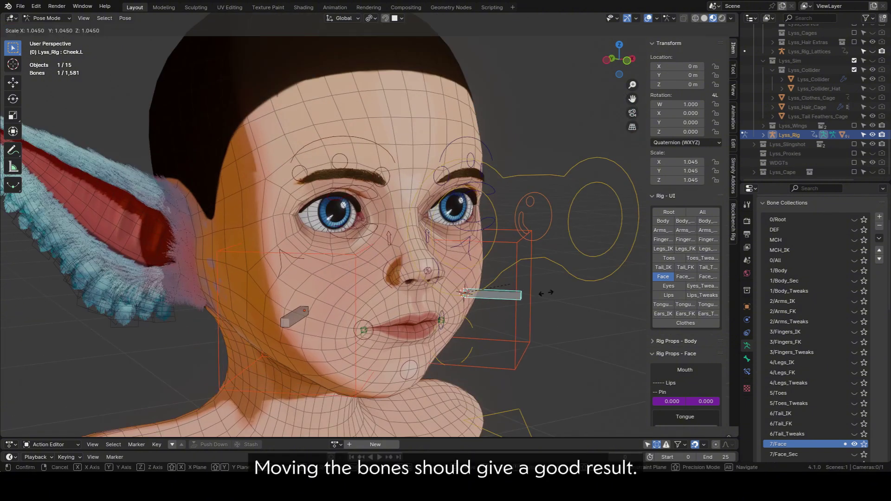
pyautogui.rightClick(501, 306)
# Scale the CTRL-Mouth bone down to about 0.41 to purse the lips
pyautogui.click(442, 320)
pyautogui.press('s')
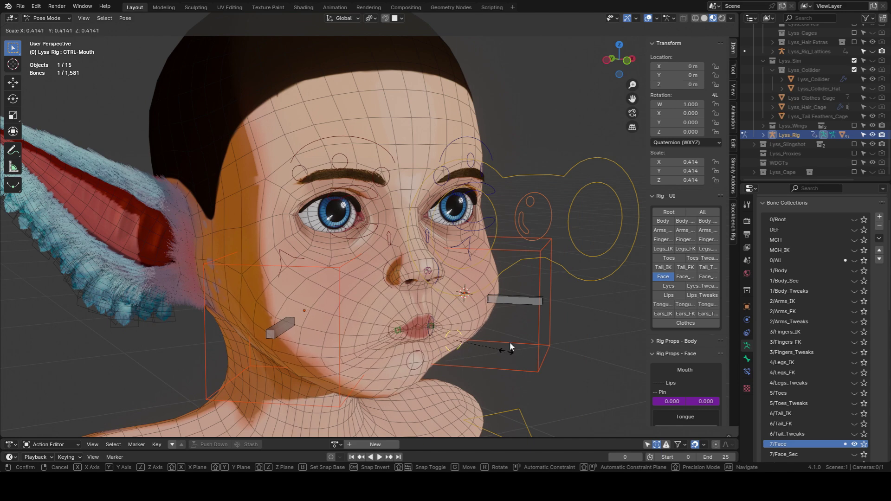
pyautogui.click(510, 346)
# Pose the Cheek.L bone with several small moves so both cheeks puff out
pyautogui.moveTo(509, 346); pyautogui.dragTo(536, 321, button='middle')
pyautogui.click(536, 297)
pyautogui.press('g')
pyautogui.click(548, 288)
pyautogui.moveTo(548, 289); pyautogui.dragTo(487, 272, button='middle')
pyautogui.press('g')
pyautogui.click(414, 311)
pyautogui.press('g')
pyautogui.click(410, 287)
pyautogui.moveTo(410, 287); pyautogui.dragTo(441, 297, button='middle')
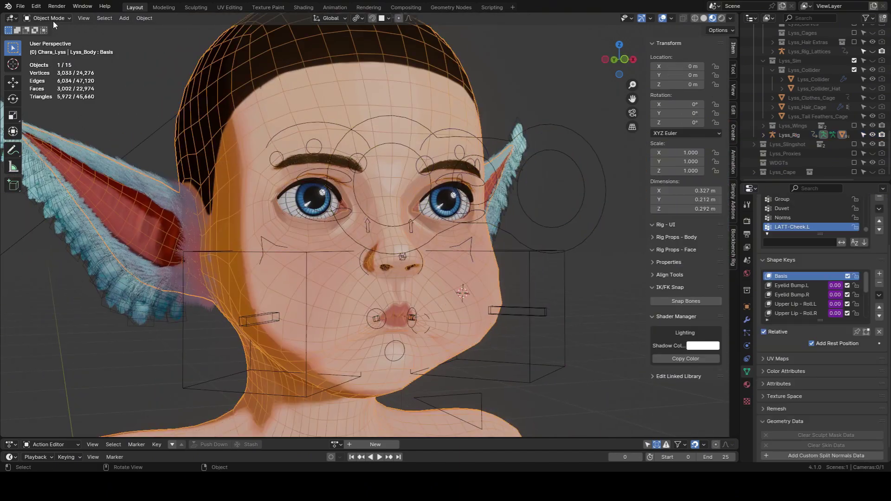
# Put Lyss_Body in Weight Paint mode and reduce the LATT-Cheek.L weight between the nose and the cheek
pyautogui.click(46, 17)
pyautogui.click(44, 70)
pyautogui.scroll(2, 453, 282)
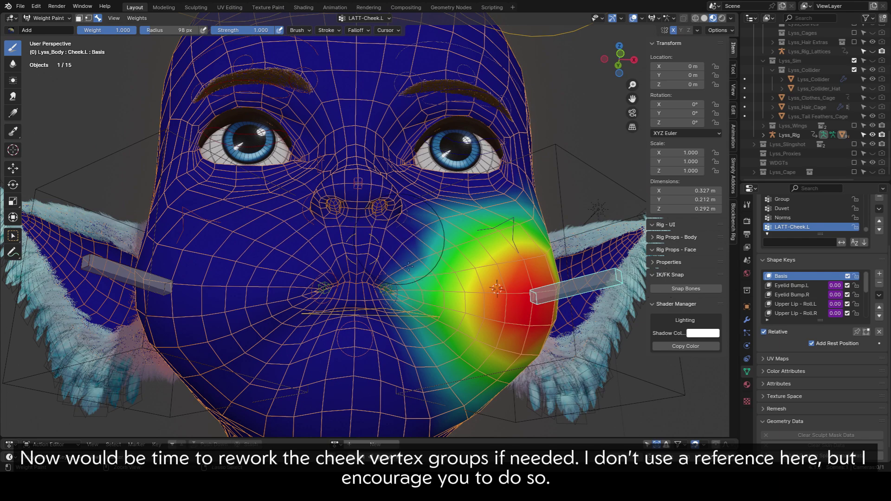
pyautogui.keyDown('ctrl'); pyautogui.moveTo(409, 266); pyautogui.dragTo(414, 222); pyautogui.keyUp('ctrl')
pyautogui.moveTo(432, 281); pyautogui.dragTo(398, 324, button='middle')
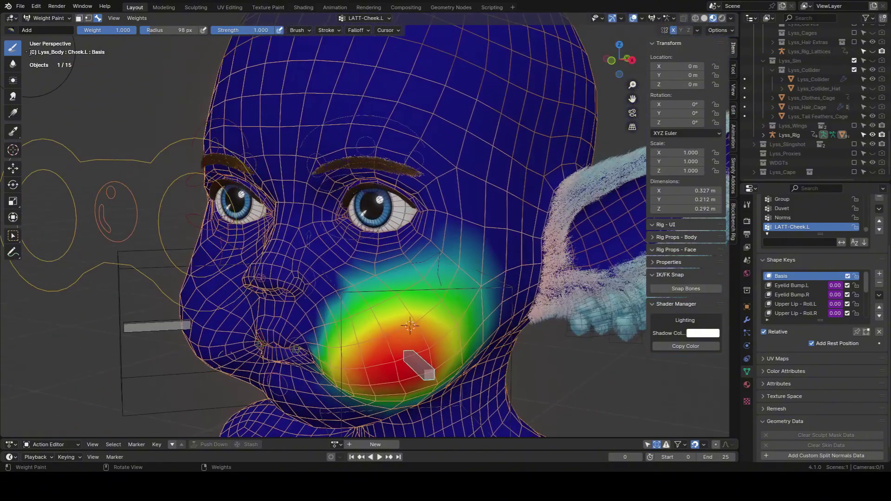
# Undo a full-strength stroke, lower the brush strength and paint LATT-Cheek.L weight across the upper cheek
pyautogui.moveTo(415, 268); pyautogui.dragTo(414, 289)
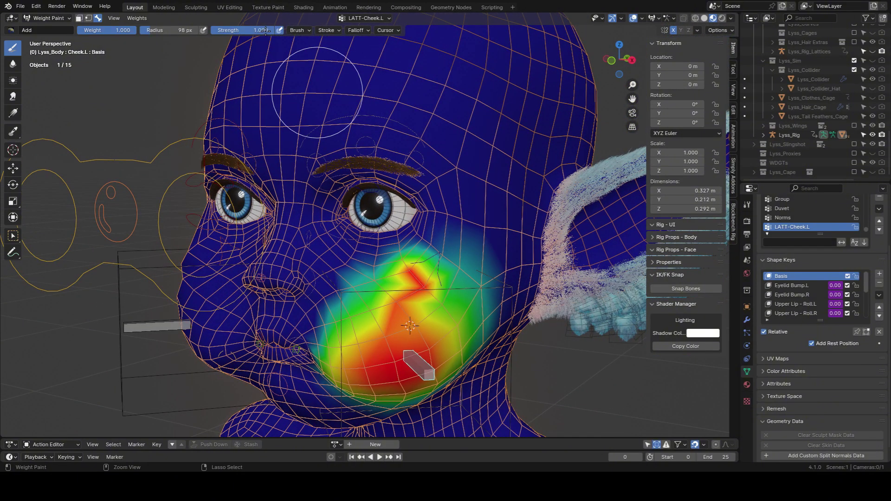
pyautogui.hotkey('ctrl', 'z')
pyautogui.moveTo(265, 30); pyautogui.dragTo(261, 30)
pyautogui.moveTo(355, 288)
pyautogui.mouseDown(button='middle')
pyautogui.moveTo(295, 294)
pyautogui.moveTo(355, 279)
pyautogui.mouseUp(button='middle')
pyautogui.moveTo(361, 264); pyautogui.dragTo(441, 254)
pyautogui.moveTo(440, 255)
pyautogui.mouseDown(button='middle')
pyautogui.moveTo(378, 257)
pyautogui.moveTo(478, 229)
pyautogui.moveTo(494, 255)
pyautogui.mouseUp(button='middle')
# Smooth the LATT-Cheek.L weights over the upper cheek with the Blur brush
pyautogui.click(13, 64)
pyautogui.scroll(2, 510, 278)
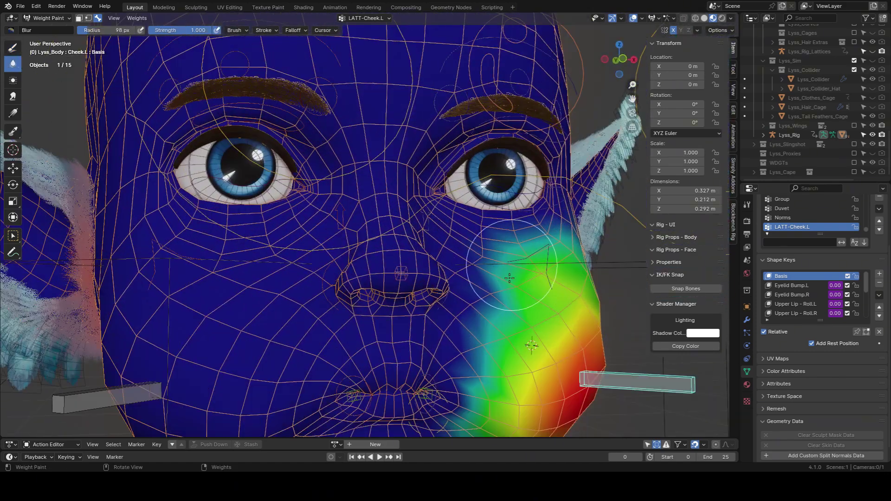
pyautogui.moveTo(525, 292); pyautogui.dragTo(346, 271, button='middle')
pyautogui.scroll(-4, 456, 295)
pyautogui.moveTo(456, 295); pyautogui.dragTo(552, 284, button='middle')
# Return to Object Mode and add a Subdivision Surface modifier to Lyss_Body with a render level of 1
pyautogui.click(46, 18)
pyautogui.click(42, 29)
pyautogui.click(747, 320)
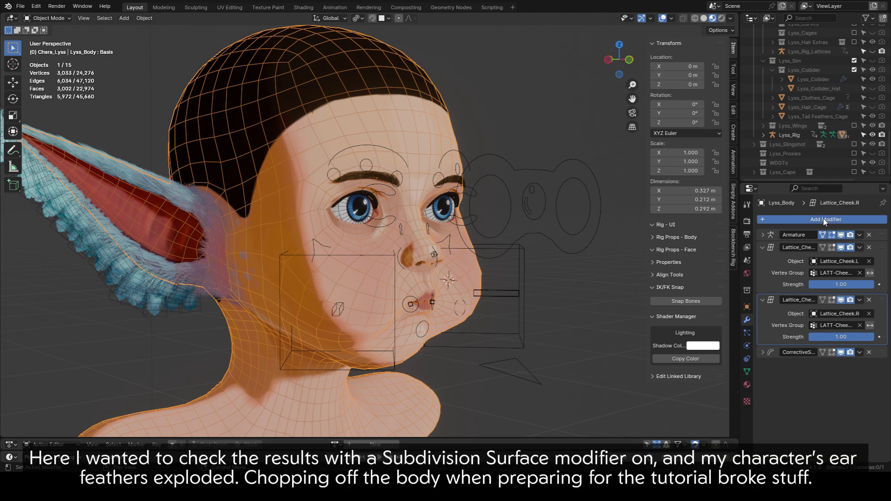
pyautogui.click(824, 220)
pyautogui.write('s')
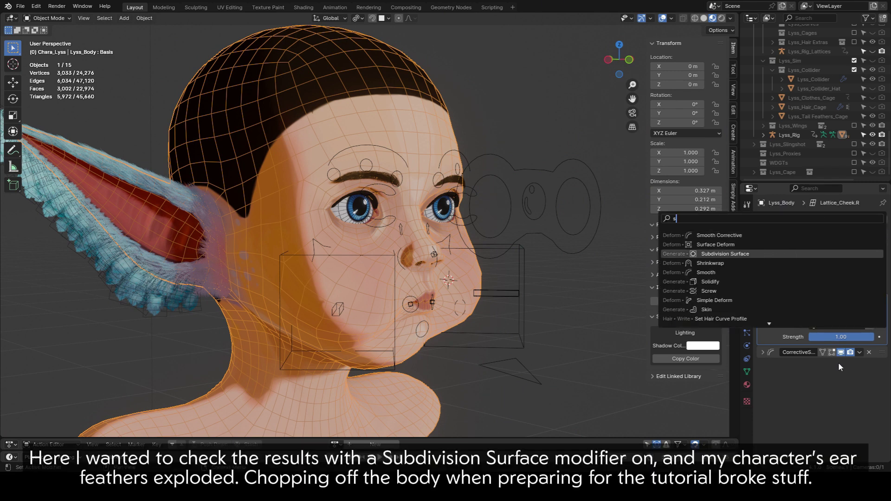
pyautogui.press('Return')
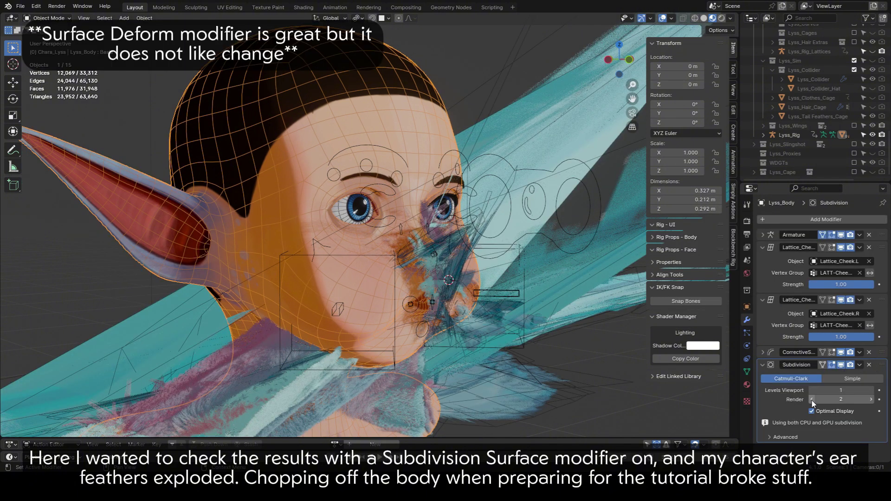
pyautogui.scroll(-6, 456, 300)
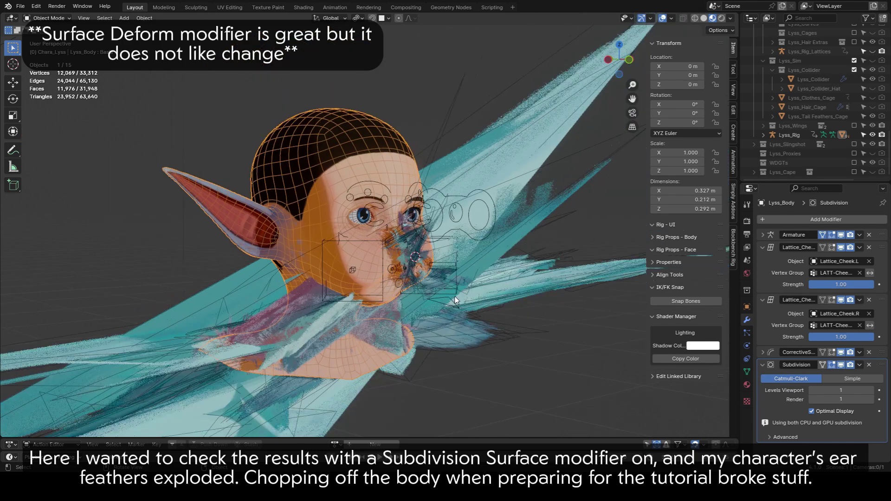
pyautogui.scroll(5, 481, 284)
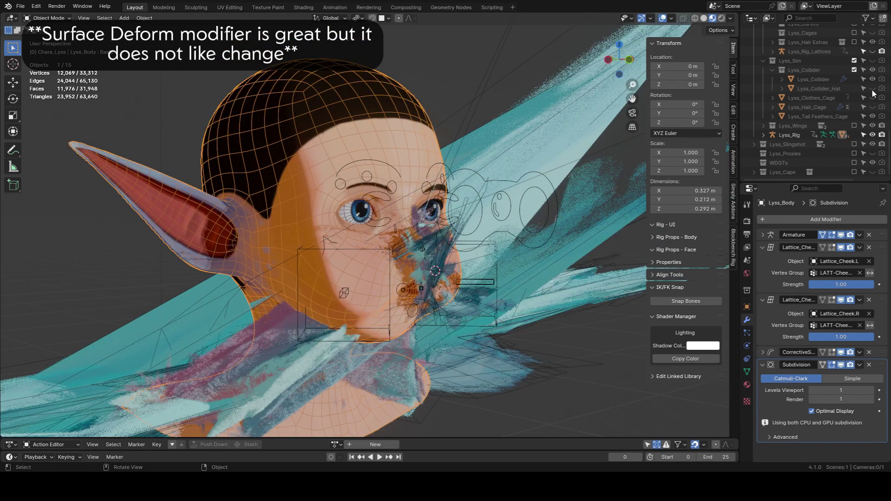
# Exclude the Lyss_Hair collection from the view layer
pyautogui.scroll(5, 838, 103)
pyautogui.scroll(4, 845, 93)
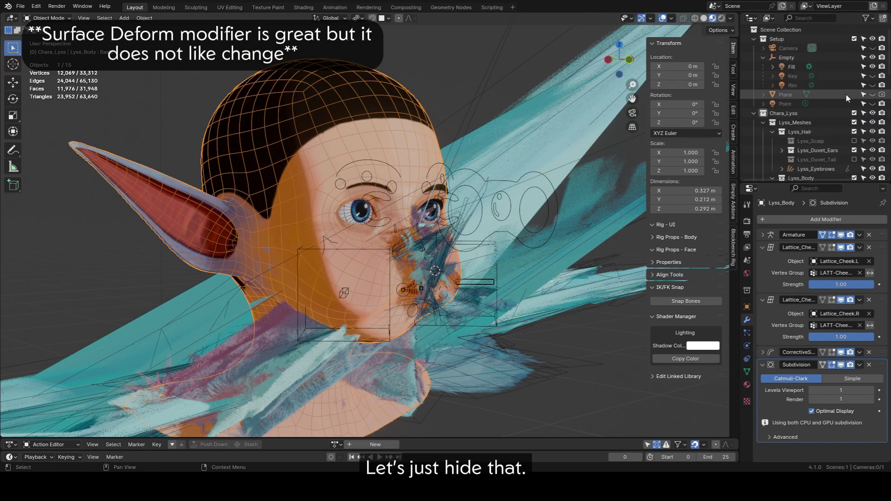
pyautogui.click(854, 132)
pyautogui.moveTo(522, 289)
pyautogui.mouseDown(button='middle')
pyautogui.moveTo(479, 268)
pyautogui.moveTo(550, 290)
pyautogui.moveTo(533, 276)
pyautogui.mouseUp(button='middle')
pyautogui.scroll(2, 492, 269)
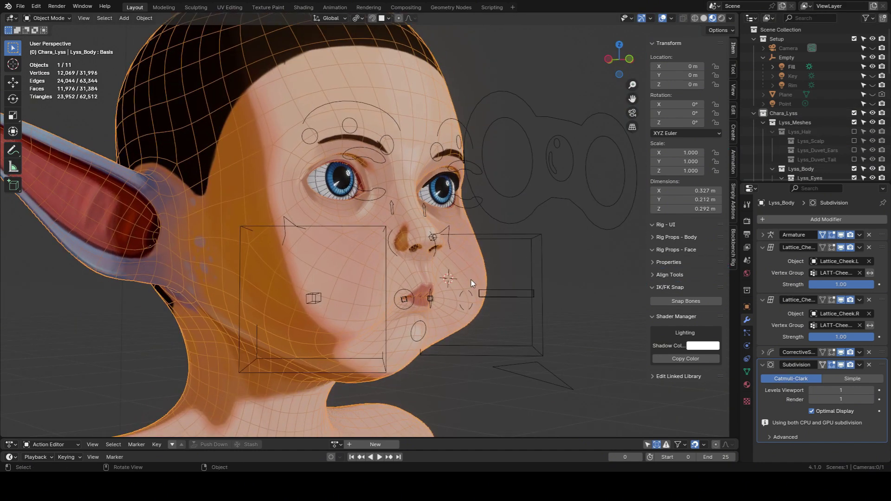
# Turn off the Subdivision modifier's viewport display and put Lyss_Body back in Weight Paint mode
pyautogui.click(842, 365)
pyautogui.click(51, 70)
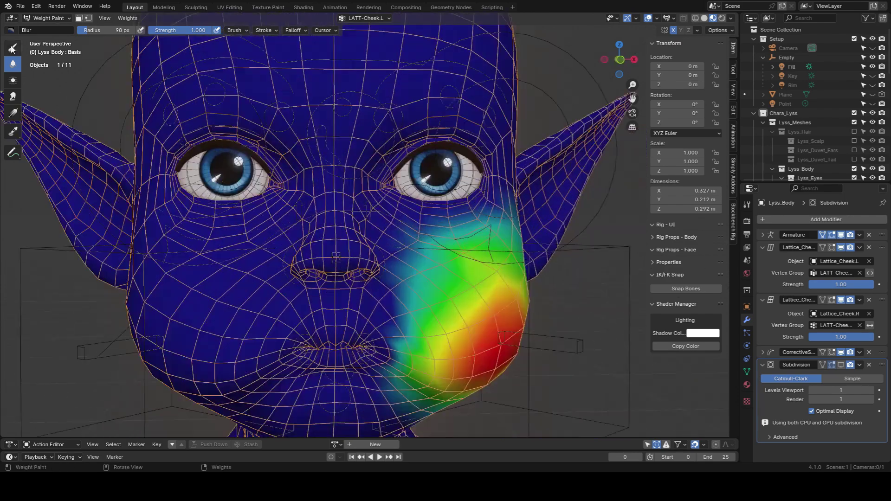
pyautogui.moveTo(435, 234)
pyautogui.mouseDown(button='middle')
pyautogui.moveTo(533, 237)
pyautogui.moveTo(371, 242)
pyautogui.moveTo(558, 278)
pyautogui.moveTo(575, 302)
pyautogui.moveTo(460, 297)
pyautogui.moveTo(511, 301)
pyautogui.mouseUp(button='middle')
pyautogui.scroll(-3, 562, 304)
# Select Lyss_Rig in Pose Mode and clear the location of the face bones
pyautogui.click(49, 18)
pyautogui.click(51, 30)
pyautogui.click(511, 301)
pyautogui.hotkey('ctrl', 'Tab')
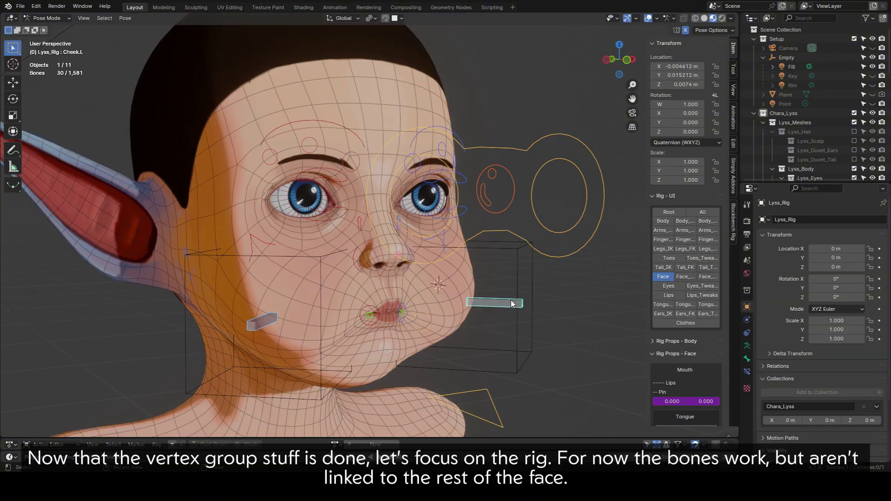
pyautogui.hotkey('alt', 'g')
# Return to Object Mode and re-enable the viewport display of Lyss_Body's Subdivision modifier
pyautogui.hotkey('ctrl', 'Tab')
pyautogui.click(446, 297)
pyautogui.click(844, 364)
# Put Lyss_Rig back in Pose Mode and try moving the Cheek.L bone
pyautogui.moveTo(481, 235); pyautogui.dragTo(446, 239, button='middle')
pyautogui.click(483, 287)
pyautogui.hotkey('ctrl', 'Tab')
pyautogui.press('g')
pyautogui.rightClick(492, 232)
# Try rotating CTRL-Head by about 11° to check whether the cheek bones follow the head
pyautogui.scroll(-3, 492, 233)
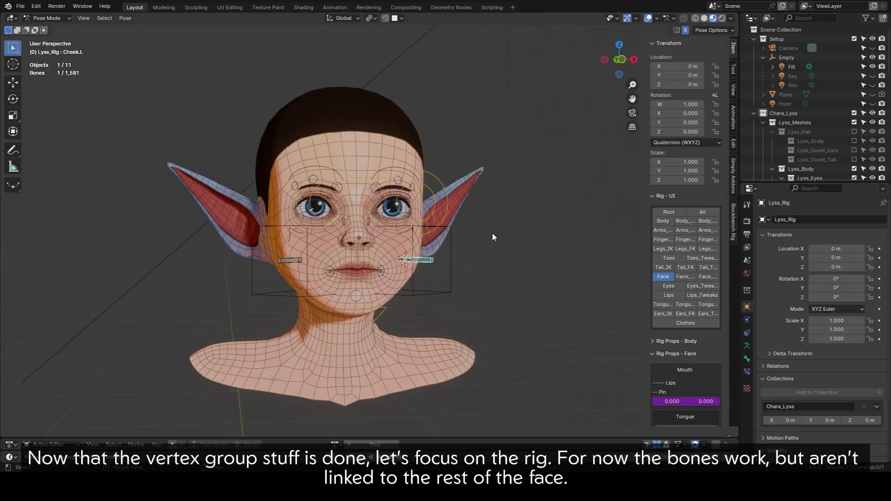
pyautogui.scroll(2, 492, 233)
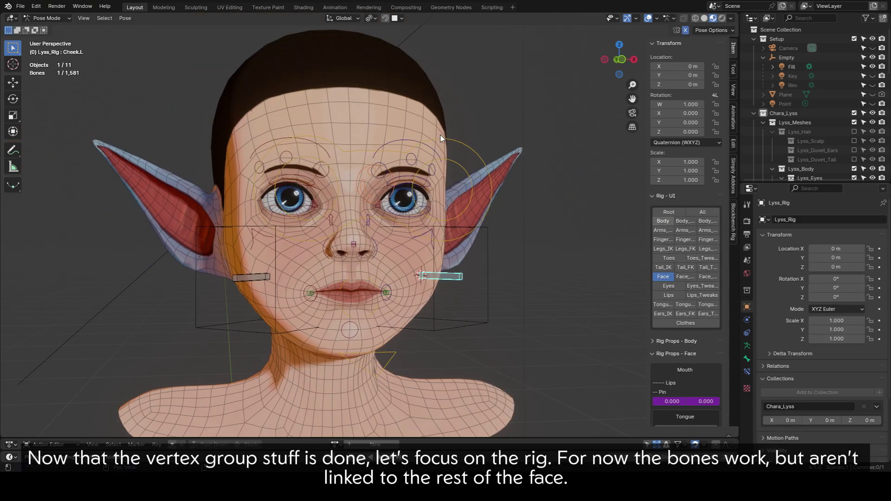
pyautogui.click(455, 93)
pyautogui.press('r')
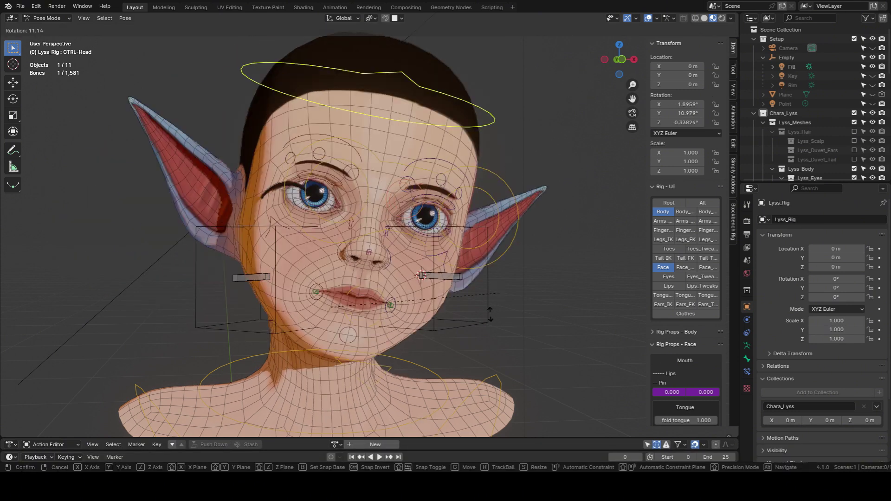
pyautogui.press('Escape')
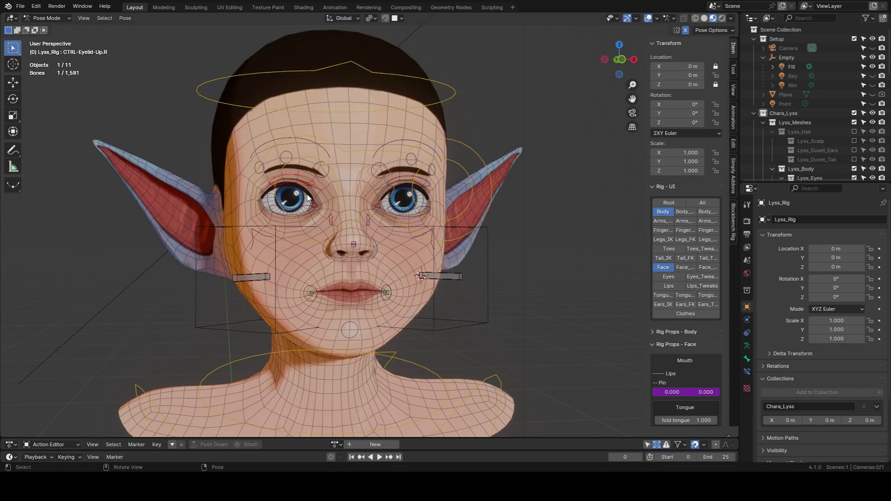
# Hide the stray lash object beside the character's right eye and retry rotating CTRL-Head in Pose Mode
pyautogui.hotkey('ctrl', 'Tab')
pyautogui.click(311, 200)
pyautogui.click(456, 88)
pyautogui.hotkey('ctrl', 'Tab')
pyautogui.press('r')
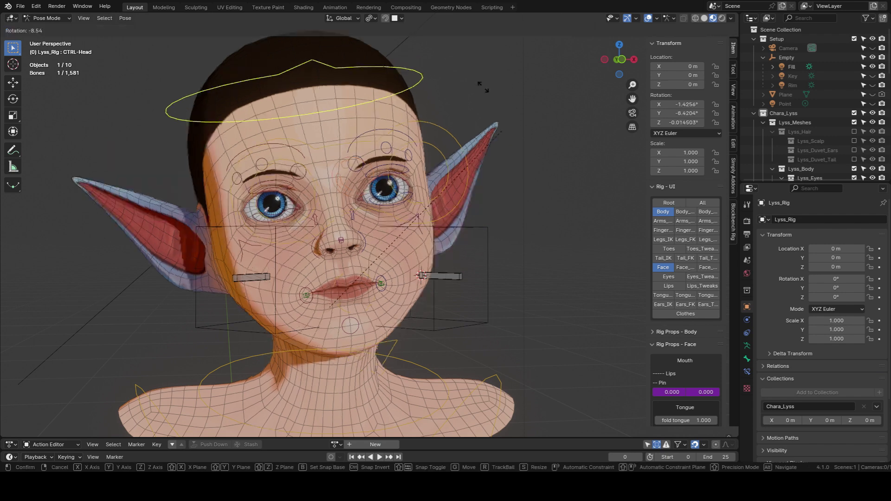
pyautogui.moveTo(458, 275); pyautogui.dragTo(427, 275, button='middle')
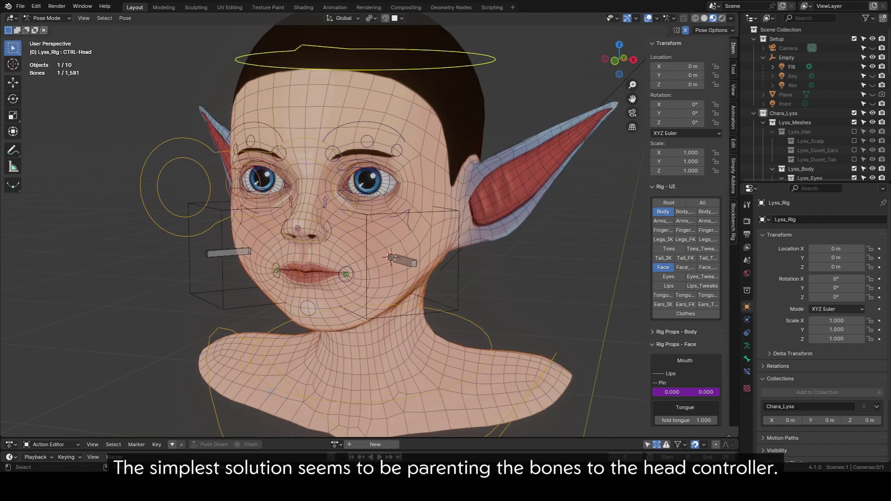
# Parent the Cheek.R and Cheek.L bones to CTRL-Head in Edit Mode
pyautogui.moveTo(399, 244); pyautogui.dragTo(500, 232, button='middle')
pyautogui.click(447, 251)
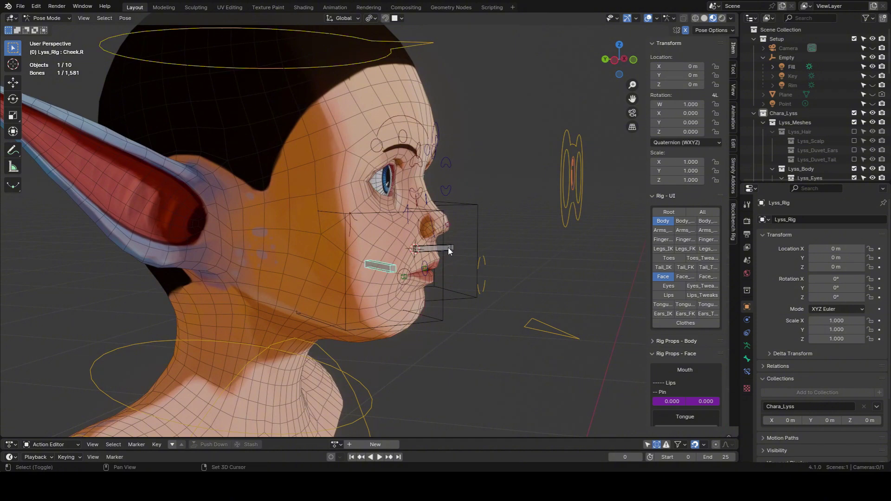
pyautogui.keyDown('shift'); pyautogui.click(417, 43); pyautogui.keyUp('shift')
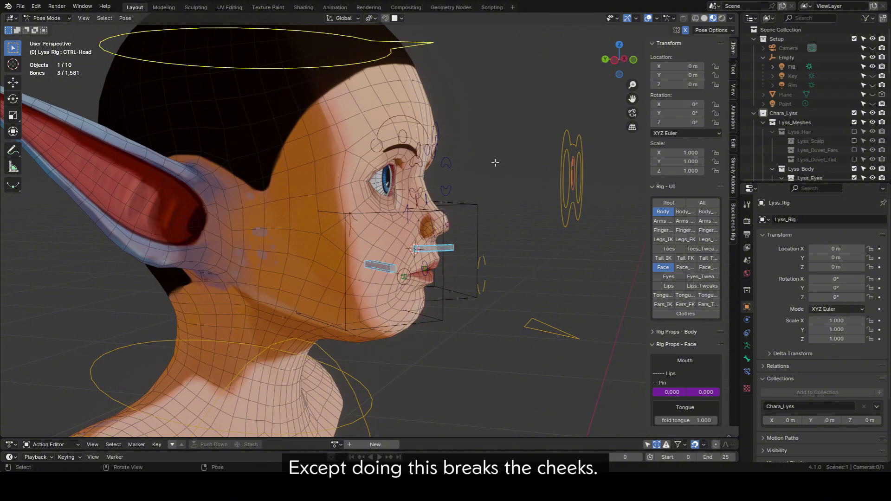
pyautogui.press('Tab')
pyautogui.press('q')
pyautogui.click(457, 163)
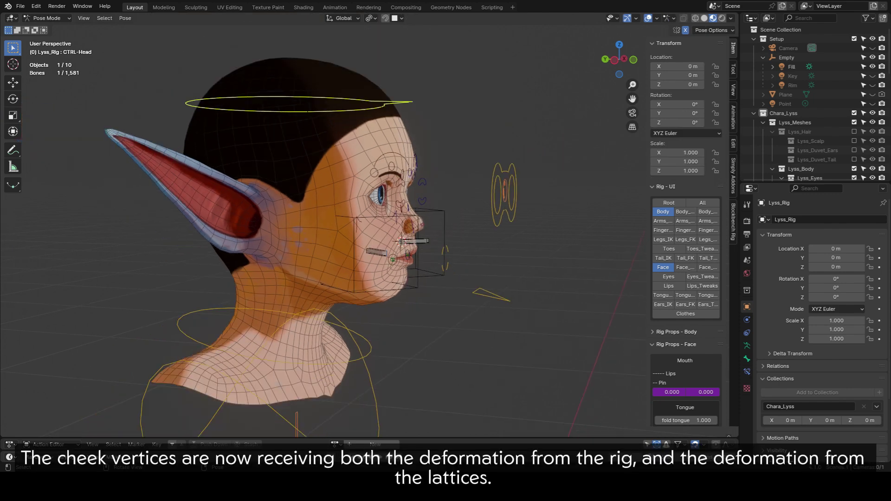
# Rotate CTRL-Head forward and sideways to test the cheek deformation, and clear its rotation
pyautogui.press('r')
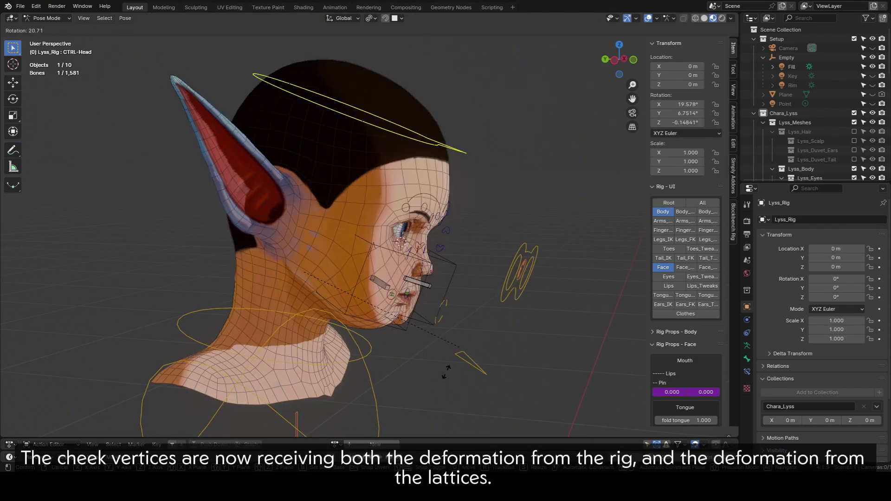
pyautogui.click(511, 345)
pyautogui.moveTo(511, 346); pyautogui.dragTo(432, 324, button='middle')
pyautogui.press('r')
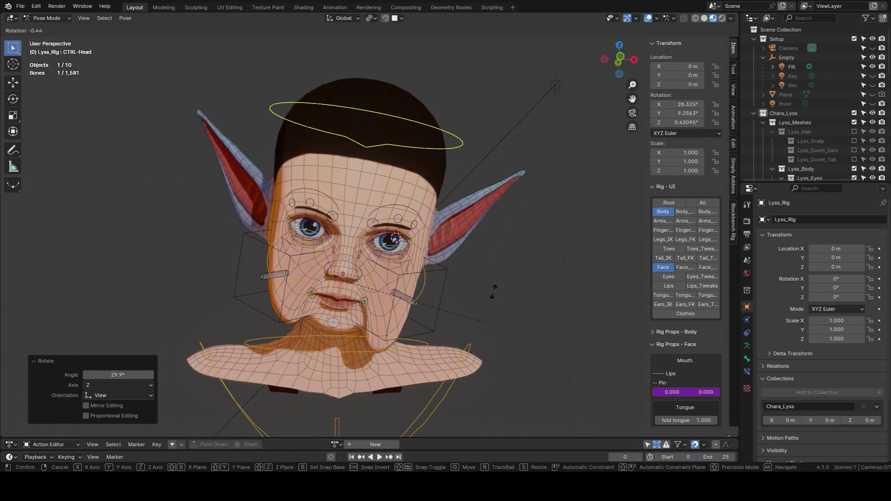
pyautogui.click(530, 303)
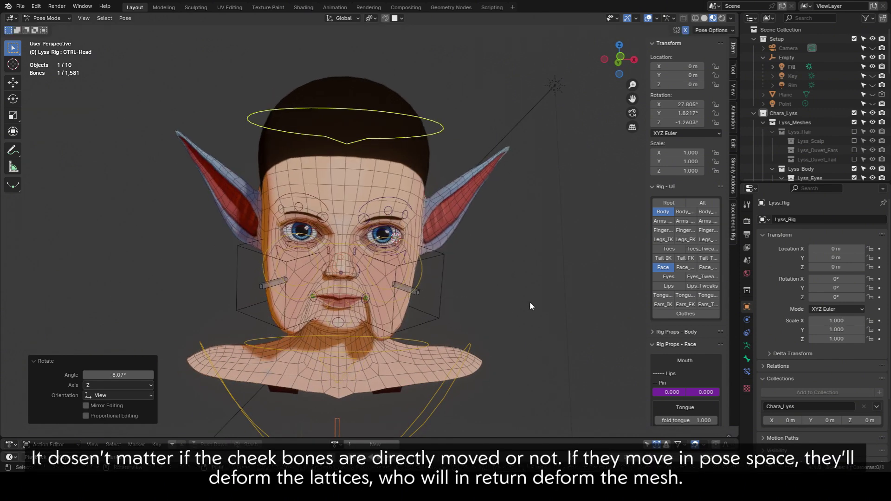
pyautogui.hotkey('alt', 'r')
pyautogui.moveTo(510, 271); pyautogui.dragTo(438, 242, button='middle')
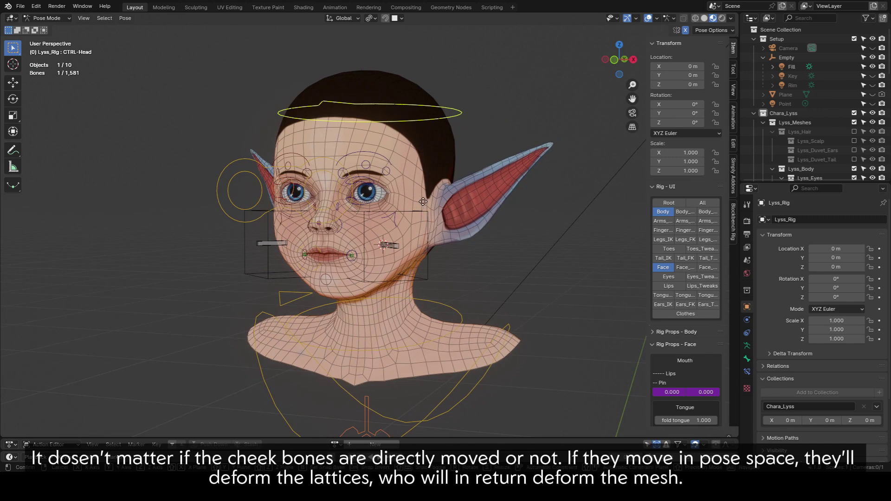
# Move CTRL-Head and the Cheek.L bone as a test, and clear the location of all visible bones
pyautogui.press('g')
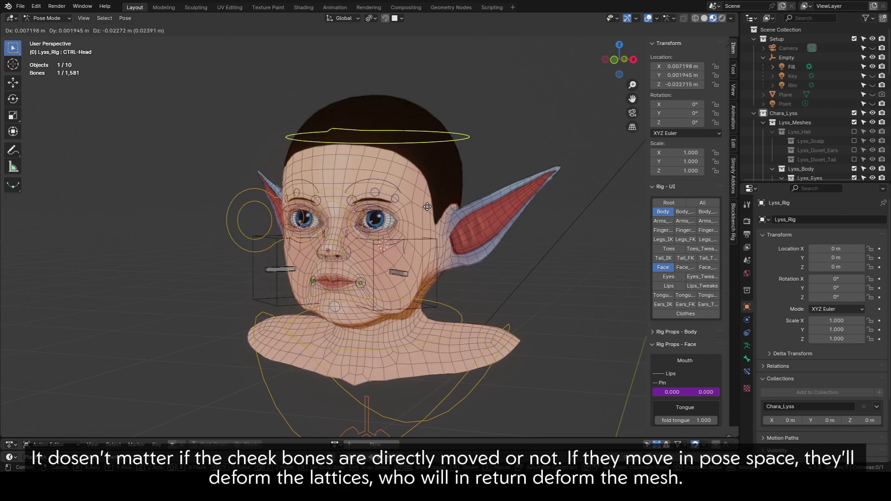
pyautogui.click(411, 222)
pyautogui.click(409, 220)
pyautogui.press('g')
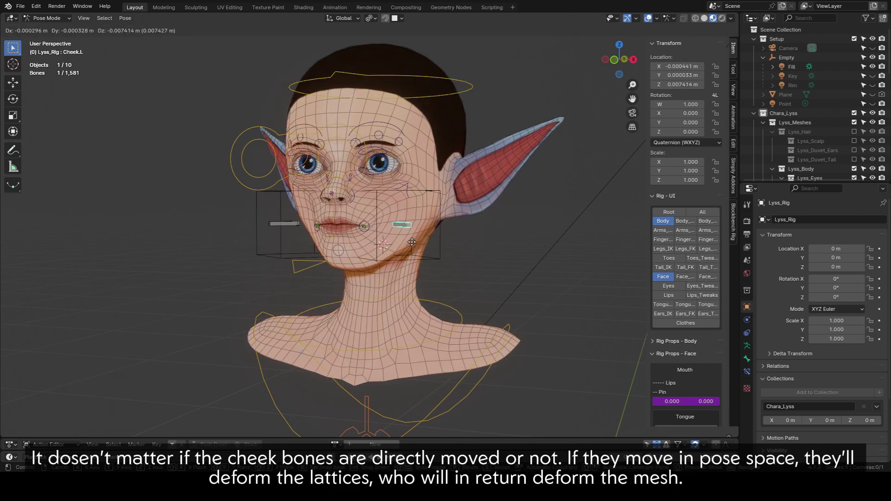
pyautogui.click(411, 258)
pyautogui.moveTo(411, 258)
pyautogui.mouseDown(button='middle')
pyautogui.moveTo(285, 277)
pyautogui.moveTo(415, 272)
pyautogui.moveTo(437, 305)
pyautogui.moveTo(423, 264)
pyautogui.mouseUp(button='middle')
pyautogui.press('a')
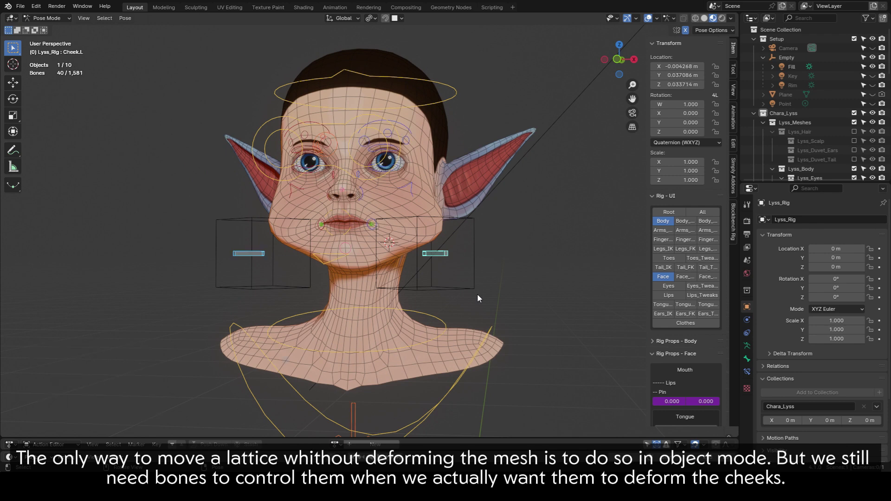
pyautogui.hotkey('alt', 'g')
pyautogui.click(420, 350)
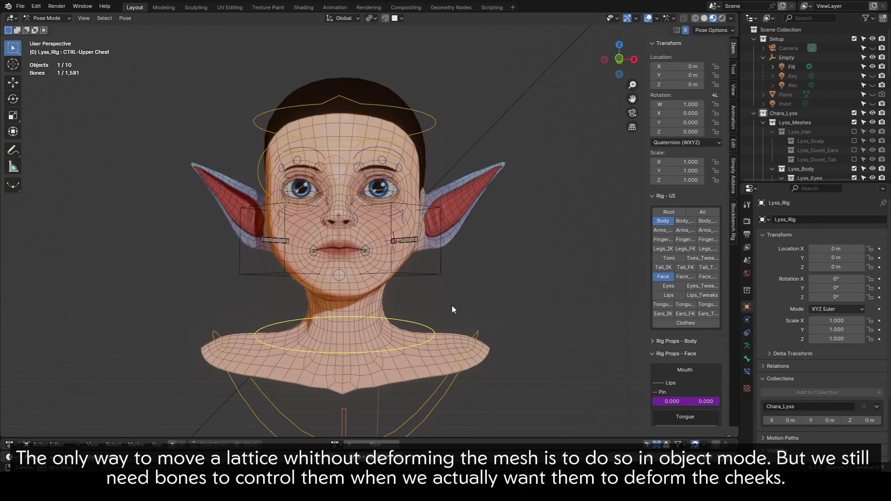
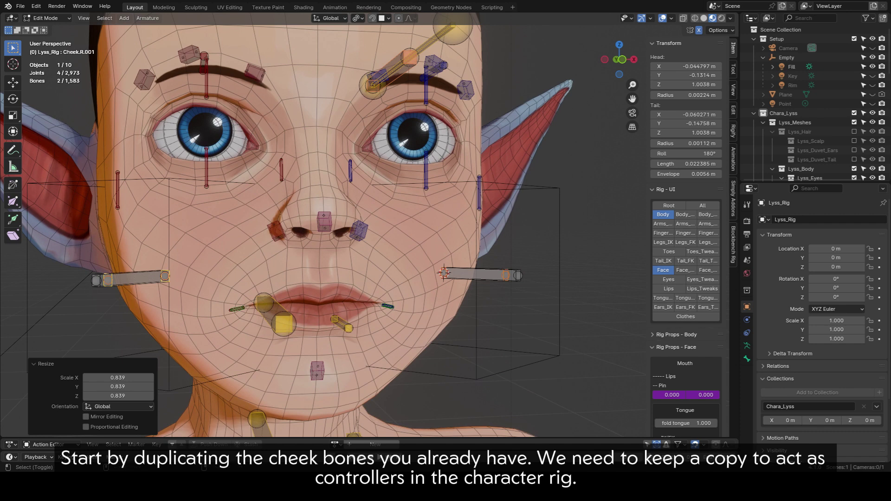
# Scale the duplicated cheek bones' B-Bone display size by about 1.33, and separate Cheek.L and Cheek.R into a new armature
pyautogui.hotkey('ctrl', 'alt', 's')
pyautogui.click(575, 303)
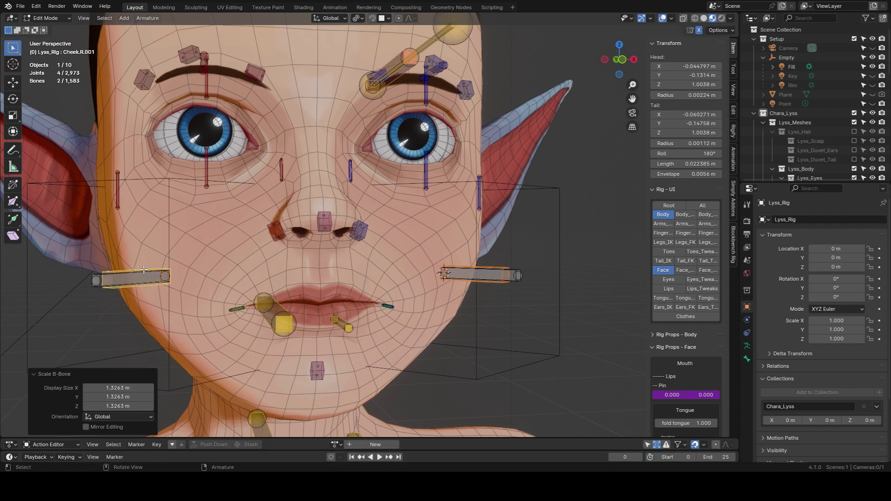
pyautogui.click(517, 270)
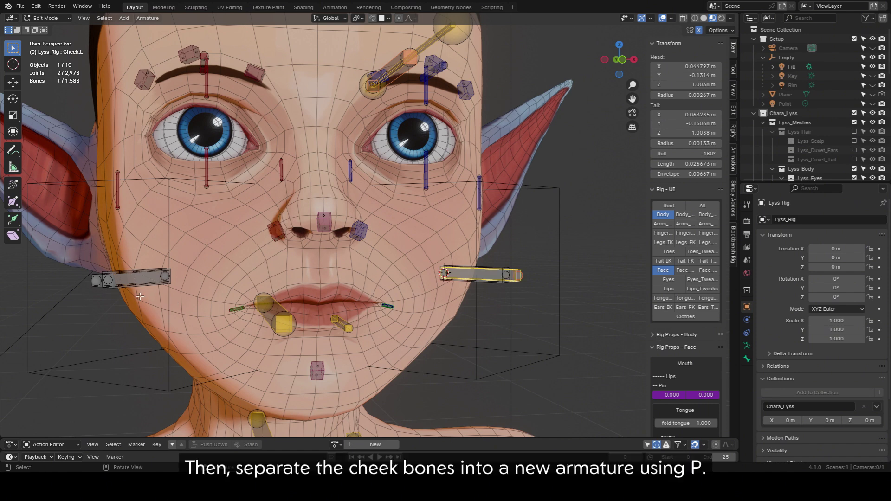
pyautogui.moveTo(104, 290); pyautogui.dragTo(87, 285, button='middle')
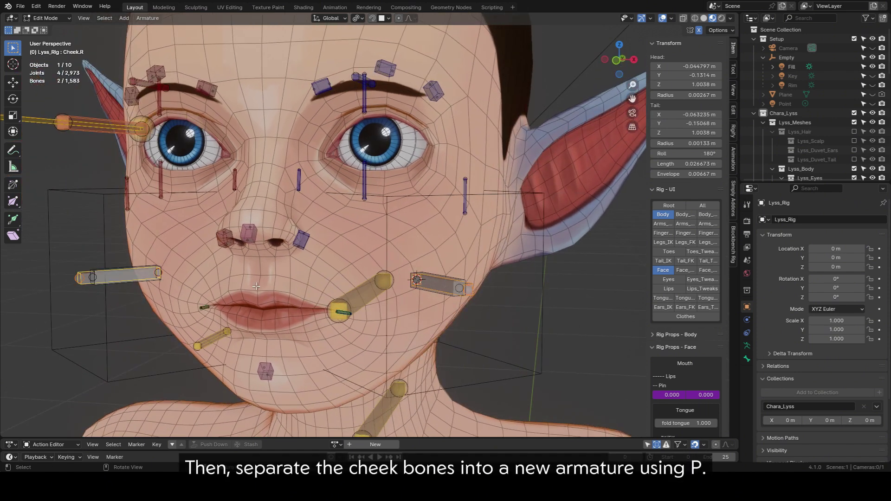
pyautogui.press('p')
pyautogui.press('Return')
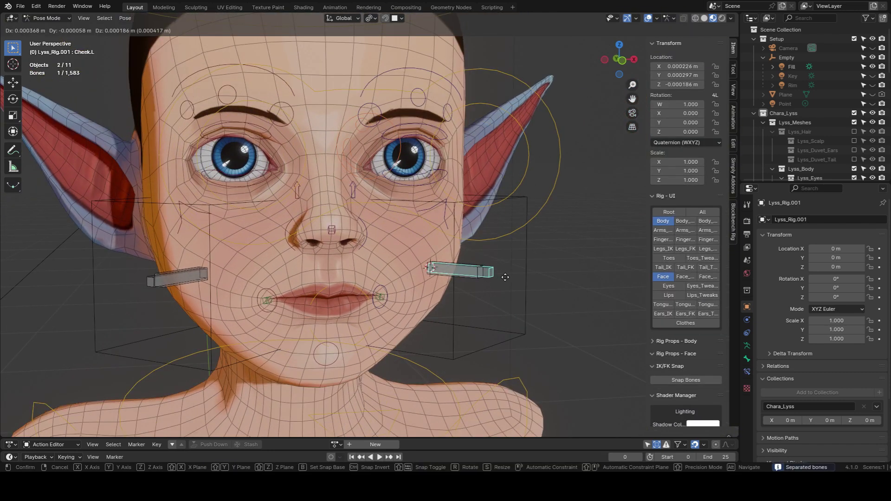
# Hide Lyss_Rig and parent both cheek lattices to the new armature Lyss_Rig.001
pyautogui.click(526, 338)
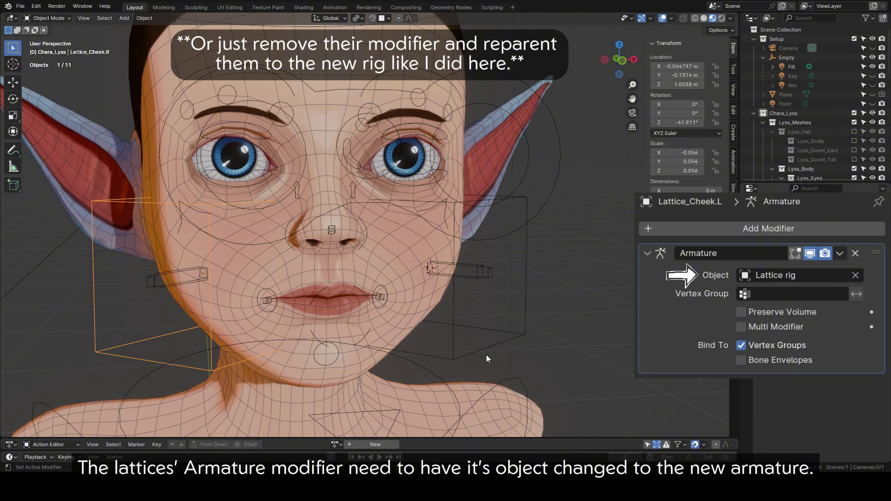
pyautogui.keyDown('shift'); pyautogui.click(487, 353); pyautogui.keyUp('shift')
pyautogui.keyDown('shift'); pyautogui.click(495, 276); pyautogui.keyUp('shift')
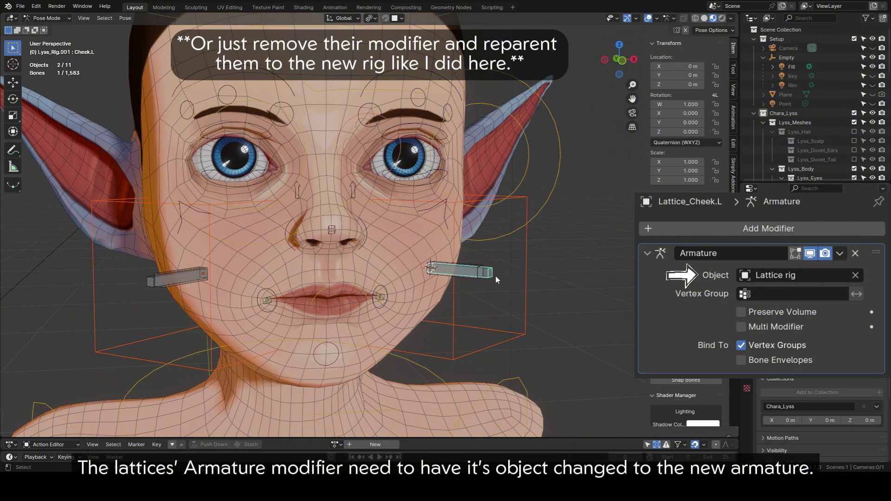
pyautogui.scroll(-10, 873, 116)
pyautogui.click(873, 126)
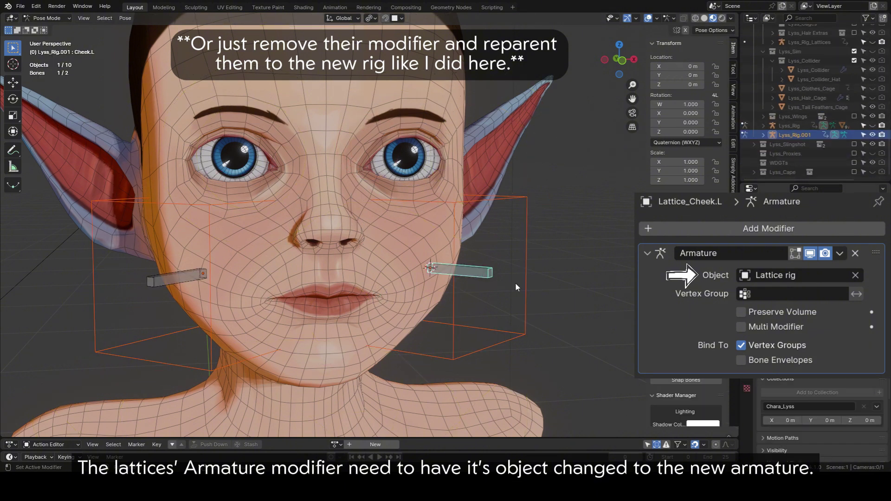
pyautogui.hotkey('ctrl', 'p')
pyautogui.click(480, 277)
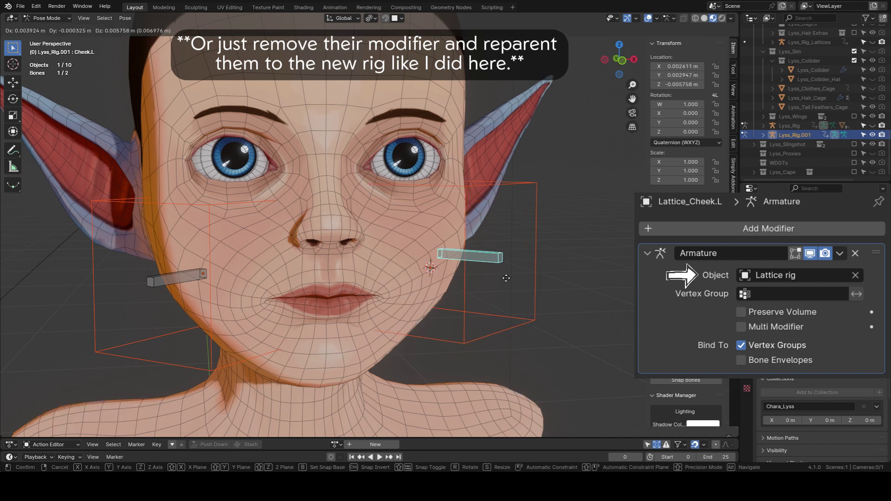
# Move Cheek.L as a test of the lattice, cancel the move, and unhide Lyss_Rig
pyautogui.press('g')
pyautogui.rightClick(509, 302)
pyautogui.scroll(-5, 510, 302)
pyautogui.click(873, 125)
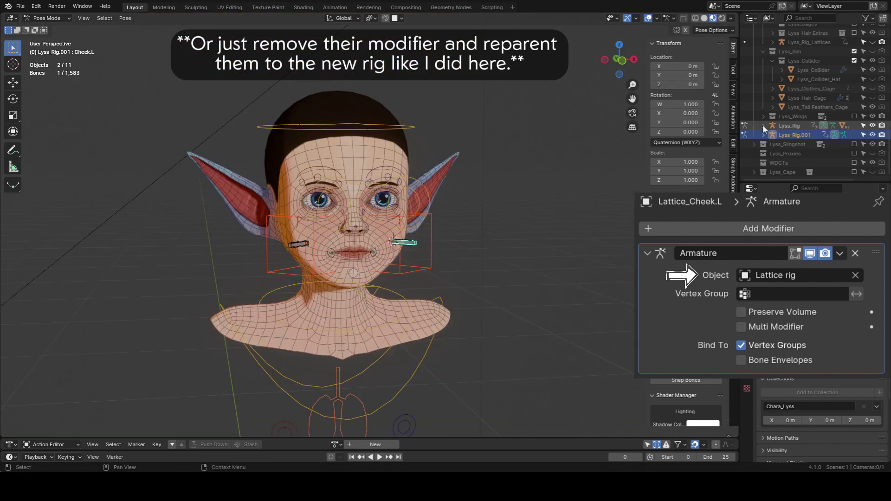
# Rotate CTRL-Head as a test of how the separated cheek bones behave, and cancel the rotation
pyautogui.scroll(3, 511, 232)
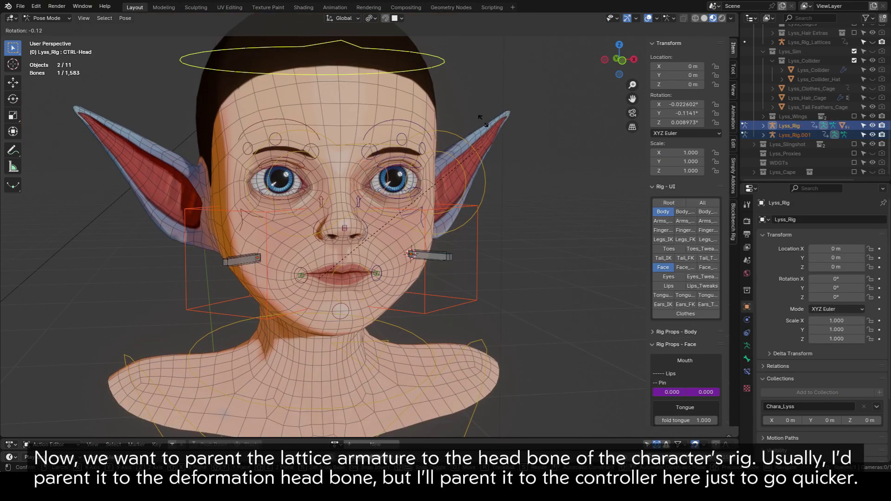
pyautogui.press('r')
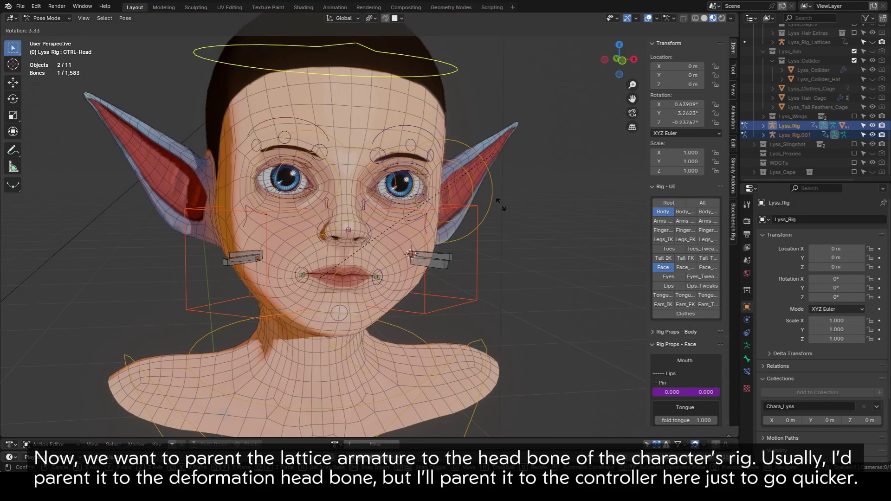
pyautogui.press('Escape')
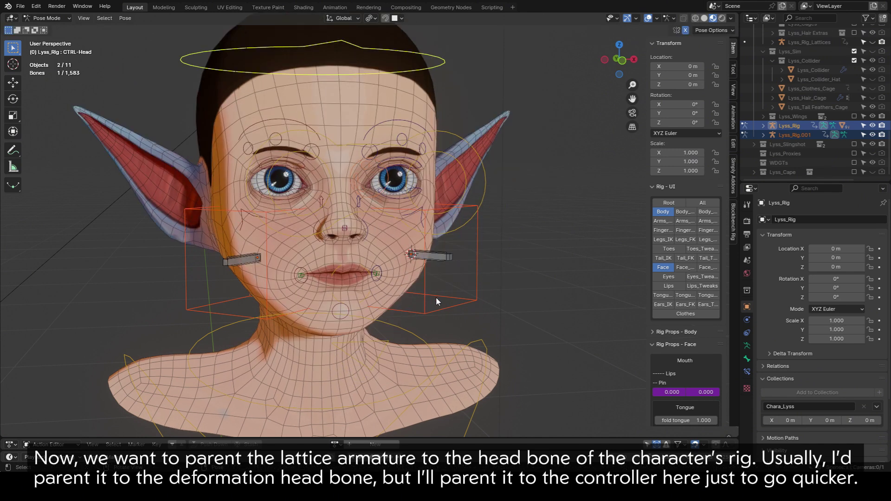
# Parent Lyss_Rig.001 in Object Mode to the CTRL-Head bone of Lyss_Rig in Pose Mode, using Bone Relative
pyautogui.click(798, 135)
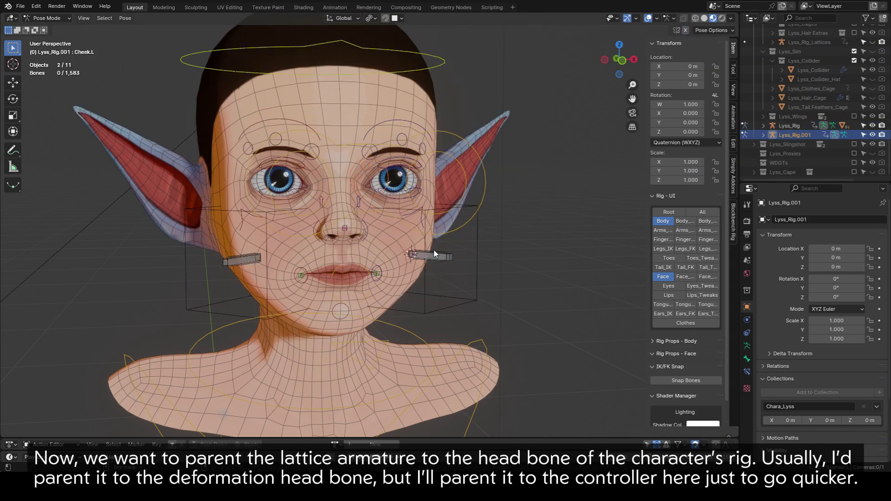
pyautogui.hotkey('ctrl', 'Tab')
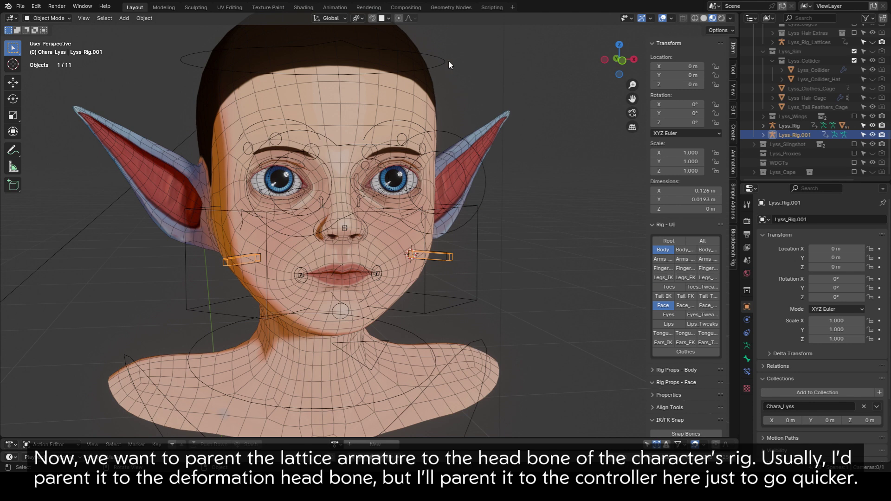
pyautogui.keyDown('shift'); pyautogui.click(452, 104); pyautogui.keyUp('shift')
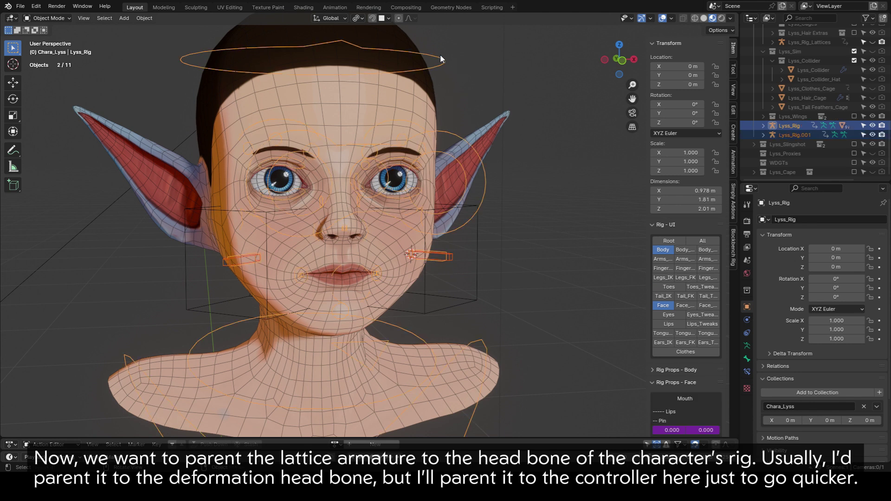
pyautogui.click(450, 258)
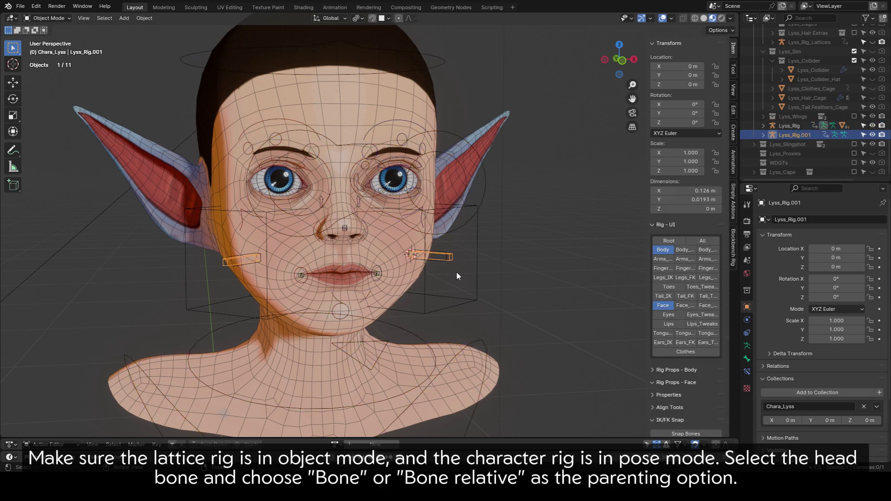
pyautogui.keyDown('shift'); pyautogui.click(458, 80); pyautogui.keyUp('shift')
pyautogui.hotkey('ctrl', 'Tab')
pyautogui.hotkey('ctrl', 'p')
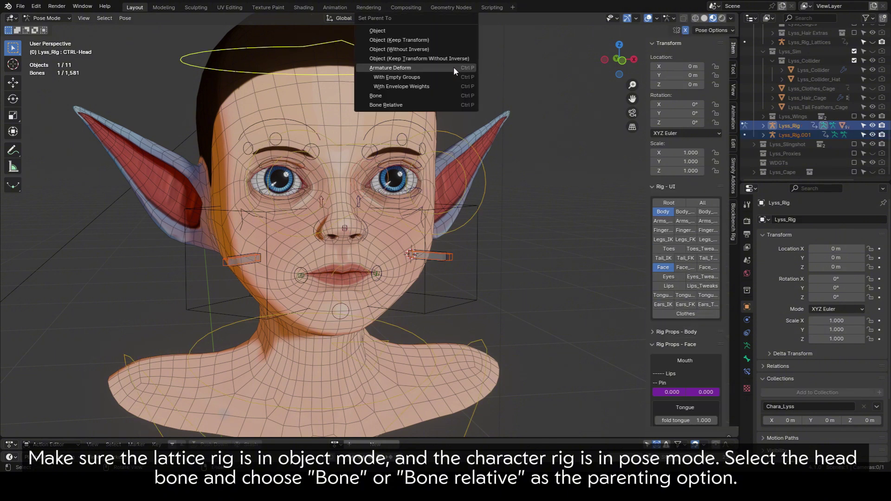
pyautogui.click(387, 105)
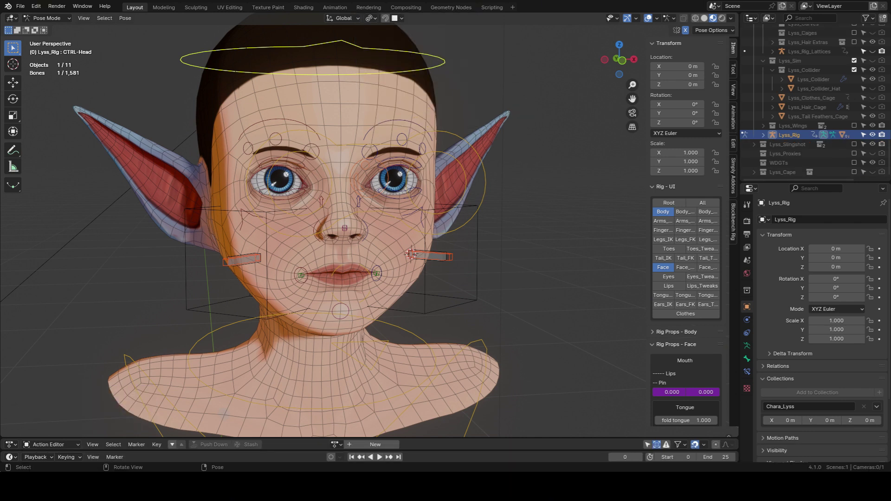
# Rotate CTRL-Head sideways to test that the lattices follow the head, and cancel the rotation
pyautogui.press('r')
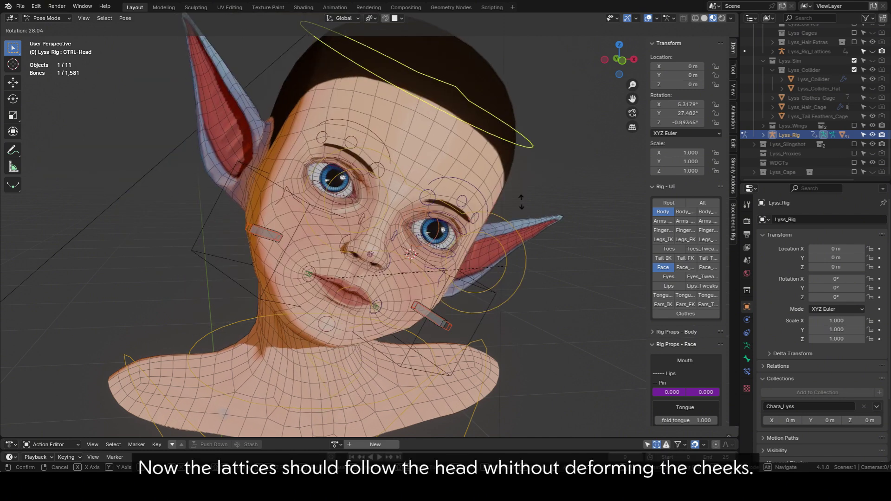
pyautogui.rightClick(494, 359)
pyautogui.click(420, 334)
pyautogui.moveTo(453, 269); pyautogui.dragTo(441, 259, button='middle')
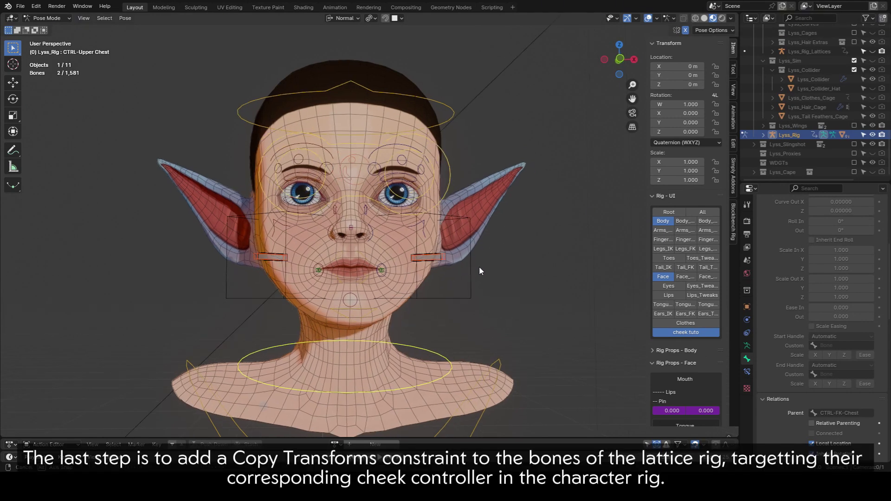
# Put Lyss_Rig.001 in Pose Mode and add a Copy Transforms constraint to Cheek.L targeting Cheek.L.001 of Lyss_Rig
pyautogui.moveTo(480, 271); pyautogui.dragTo(495, 272, button='middle')
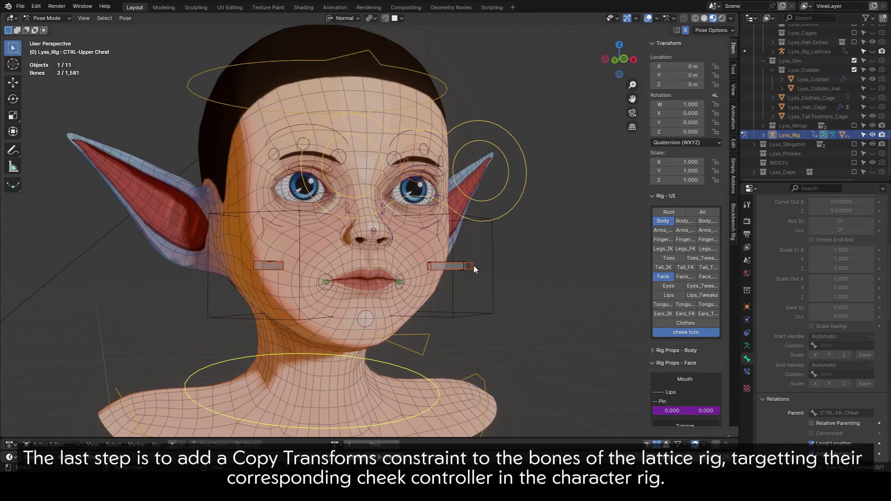
pyautogui.scroll(4, 475, 288)
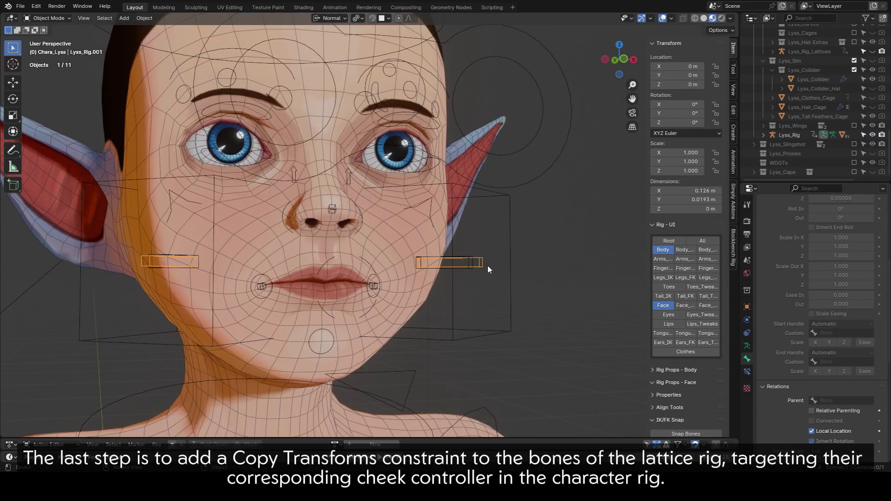
pyautogui.hotkey('ctrl', 'Tab')
pyautogui.moveTo(489, 265); pyautogui.dragTo(483, 270, button='middle')
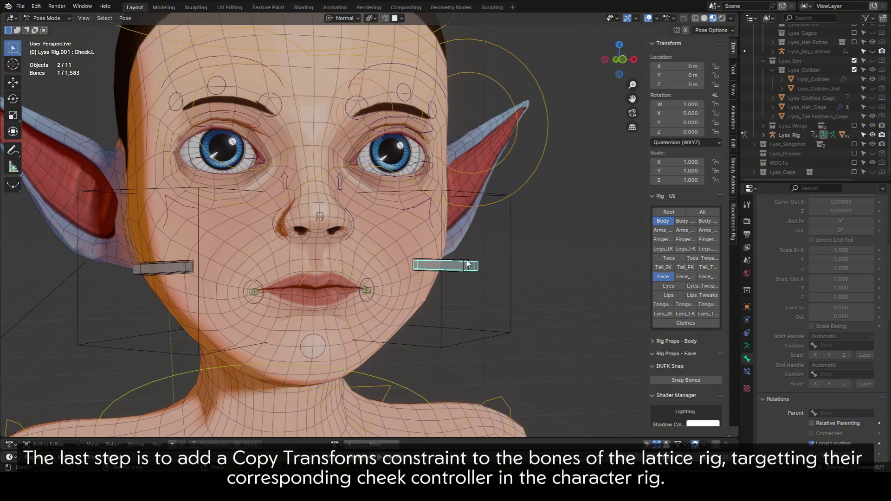
pyautogui.click(470, 266)
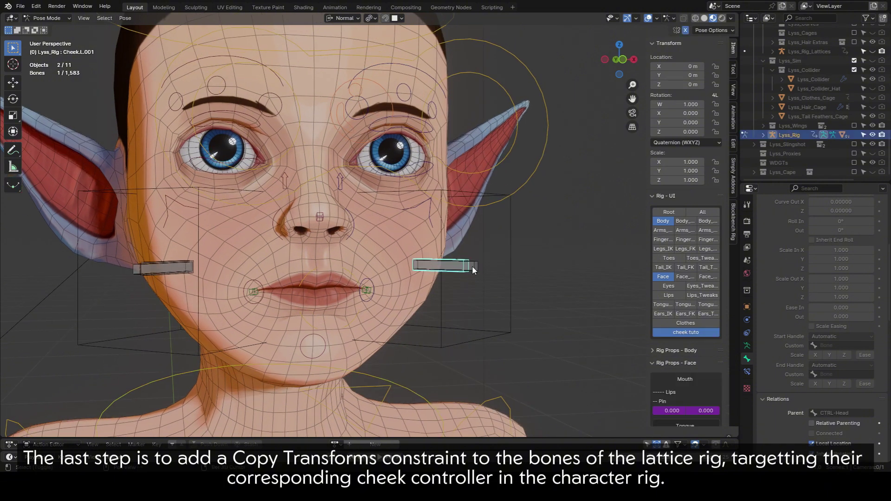
pyautogui.keyDown('shift'); pyautogui.click(473, 265); pyautogui.keyUp('shift')
pyautogui.press('q')
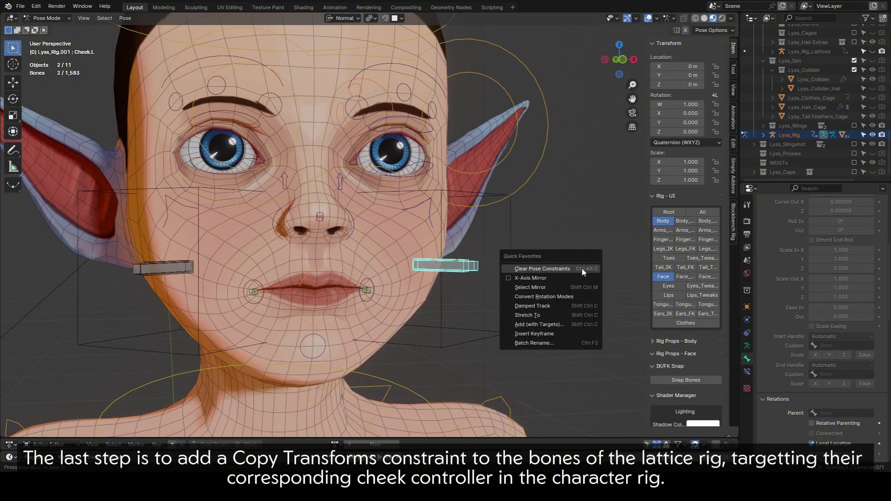
pyautogui.click(572, 324)
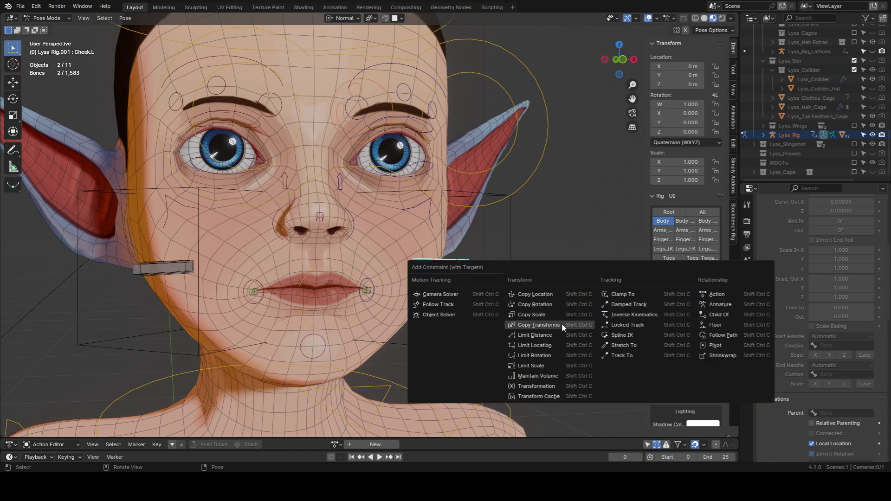
pyautogui.click(538, 325)
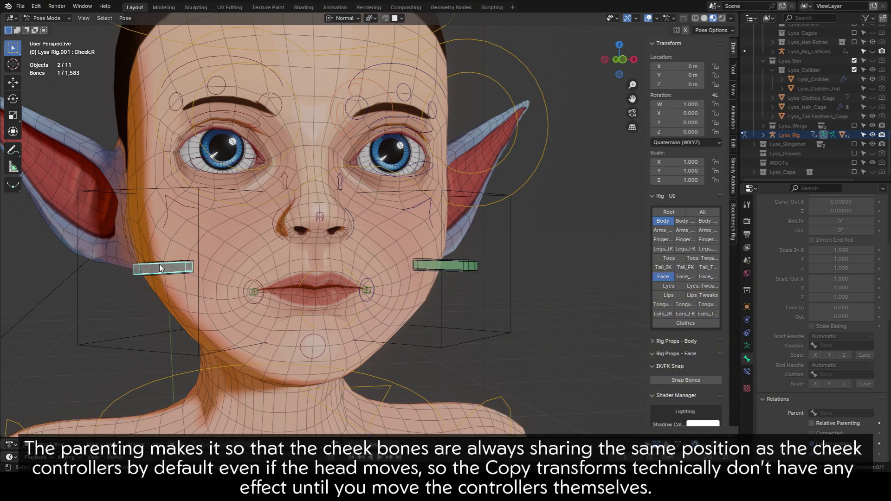
# Add a Copy Transforms constraint to Cheek.R targeting its matching controller in Lyss_Rig, and select the Cheek.L.001 controller
pyautogui.keyDown('shift'); pyautogui.click(151, 270); pyautogui.keyUp('shift')
pyautogui.hotkey('shift', 'ctrl', 'c')
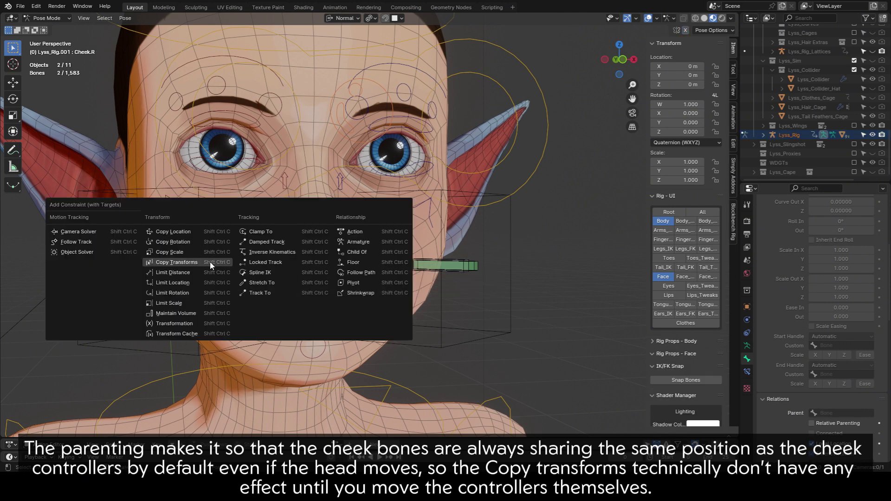
pyautogui.click(211, 266)
pyautogui.click(554, 278)
pyautogui.moveTo(554, 278); pyautogui.dragTo(548, 281, button='middle')
pyautogui.click(456, 267)
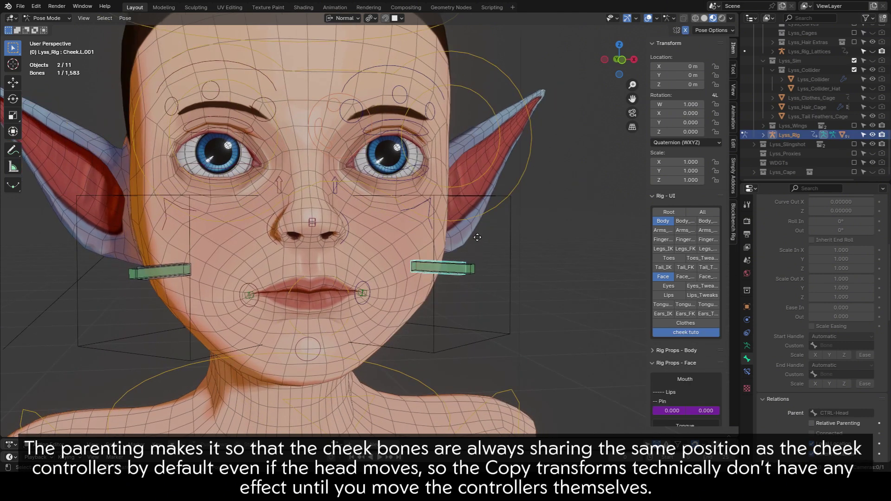
# Hide the Lyss_Rig.001 armature and both cheek lattices, leaving the cheek controllers of Lyss_Rig on display
pyautogui.click(764, 135)
pyautogui.scroll(-3, 825, 139)
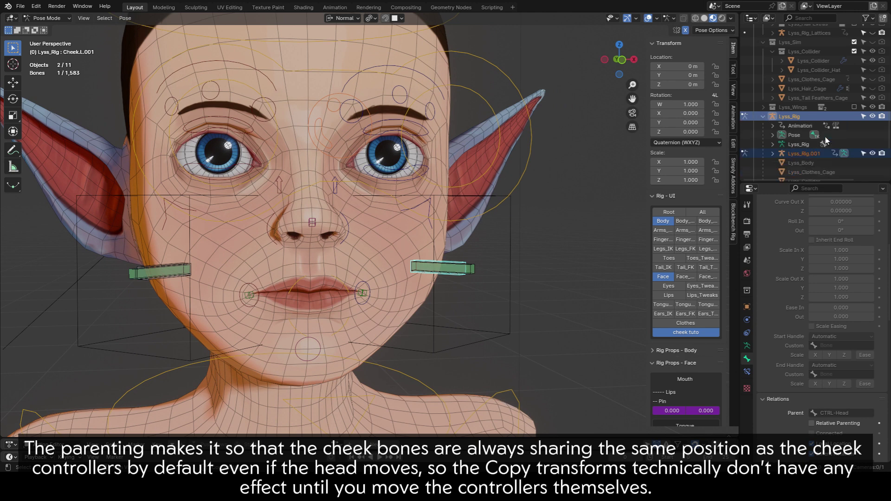
pyautogui.click(873, 117)
pyautogui.click(463, 349)
pyautogui.keyDown('shift'); pyautogui.click(264, 323); pyautogui.keyUp('shift')
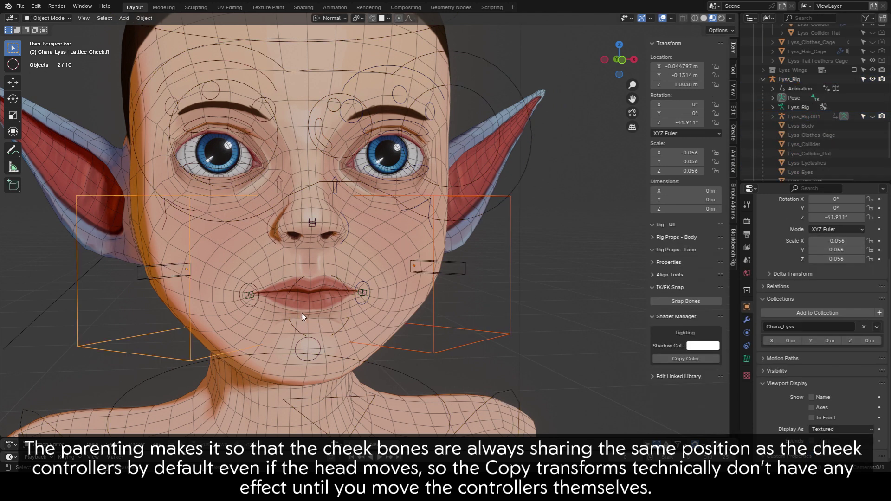
pyautogui.press('h')
# Move the Cheek.L.001 controller from two view angles to test the cheek deformation, cancelling each move
pyautogui.click(412, 277)
pyautogui.press('g')
pyautogui.rightClick(379, 328)
pyautogui.scroll(-4, 378, 328)
pyautogui.moveTo(379, 328); pyautogui.dragTo(392, 362, button='middle')
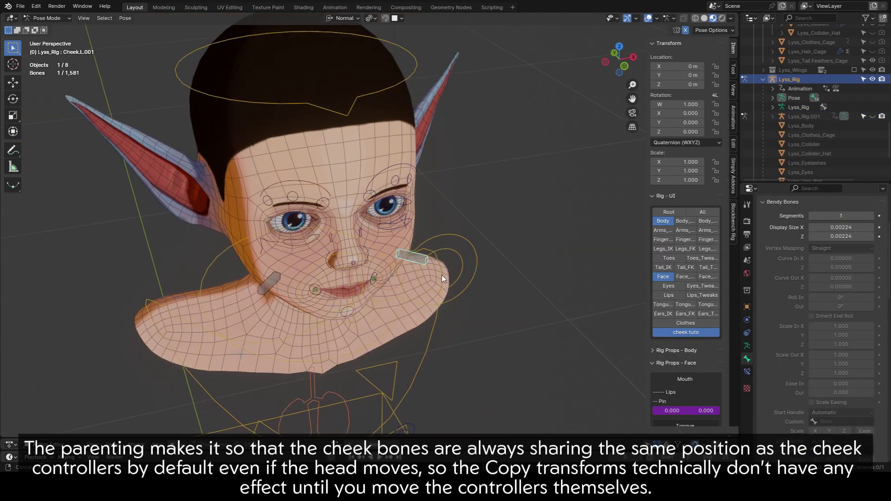
pyautogui.press('g')
pyautogui.rightClick(431, 181)
pyautogui.moveTo(431, 181); pyautogui.dragTo(413, 151, button='middle')
# Rotate CTRL-Head sideways by about -27.9° in the view plane
pyautogui.click(416, 91)
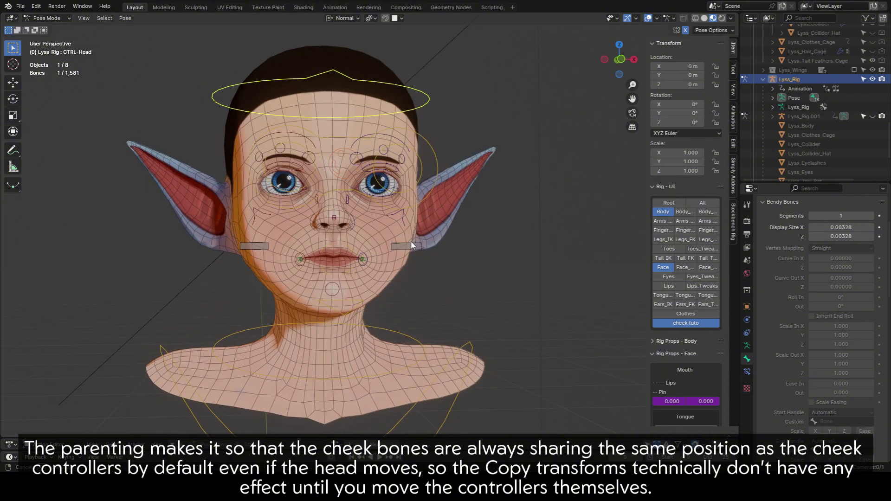
pyautogui.scroll(-1, 441, 186)
pyautogui.press('r')
pyautogui.click(449, 176)
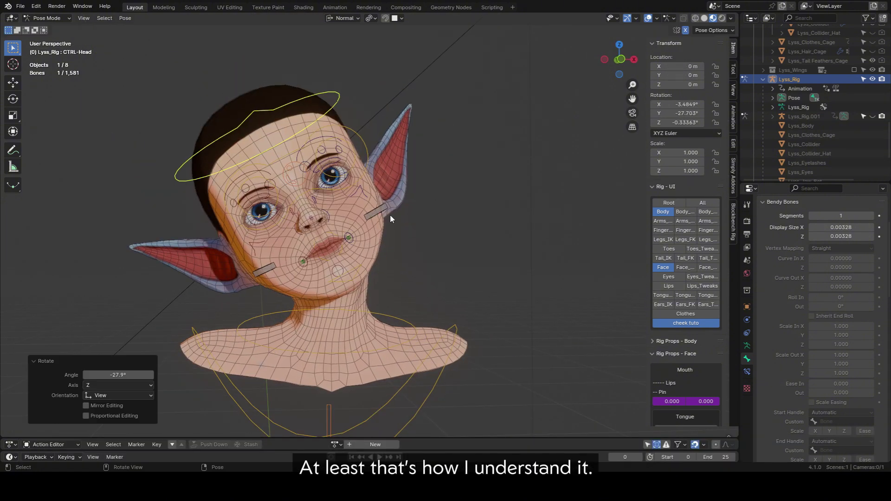
# Move the Cheek.L.001 controller by about 0.013 m in X, -0.019 m in Y and -0.004 m in Z with the head tilted
pyautogui.click(385, 214)
pyautogui.moveTo(385, 214); pyautogui.dragTo(405, 220, button='middle')
pyautogui.press('g')
pyautogui.click(461, 219)
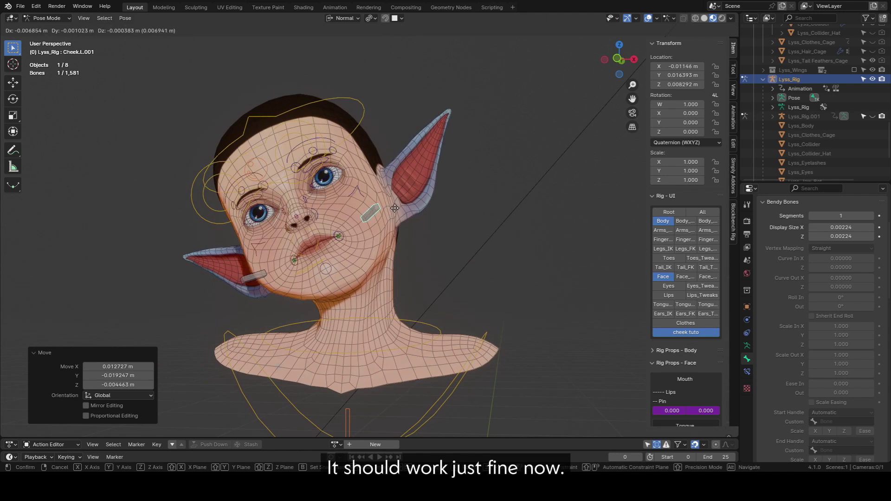
# Test-move the CTRL-Lip-Corner.L controller with the head tilted, cancelling the move
pyautogui.moveTo(383, 188); pyautogui.dragTo(357, 241, button='middle')
pyautogui.scroll(2, 358, 241)
pyautogui.click(350, 243)
pyautogui.press('g')
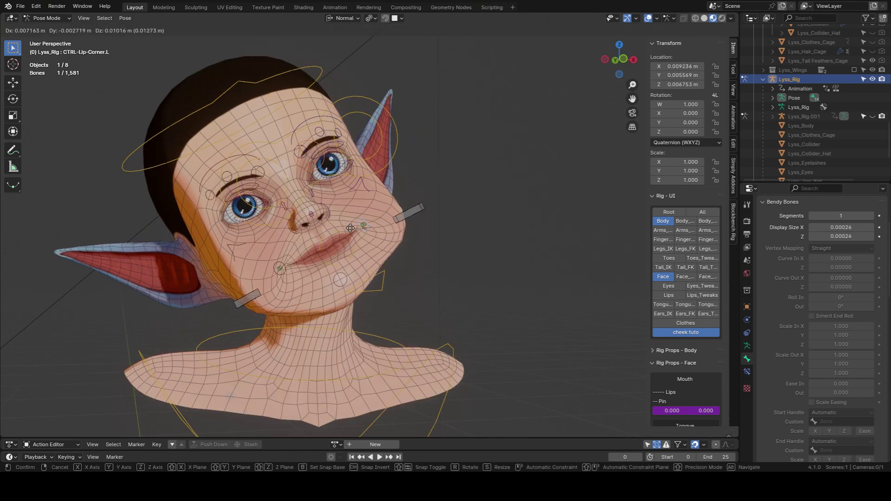
pyautogui.rightClick(399, 256)
# Clear the location, rotation and scale of all displayed pose bones and deselect them
pyautogui.press('a')
pyautogui.hotkey('alt', 'g')
pyautogui.hotkey('alt', 'r')
pyautogui.hotkey('alt', 's')
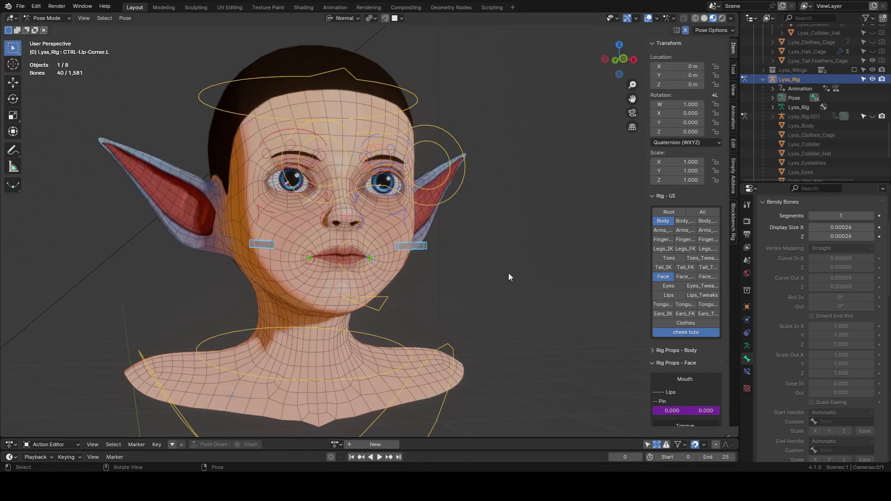
pyautogui.hotkey('alt', 'a')
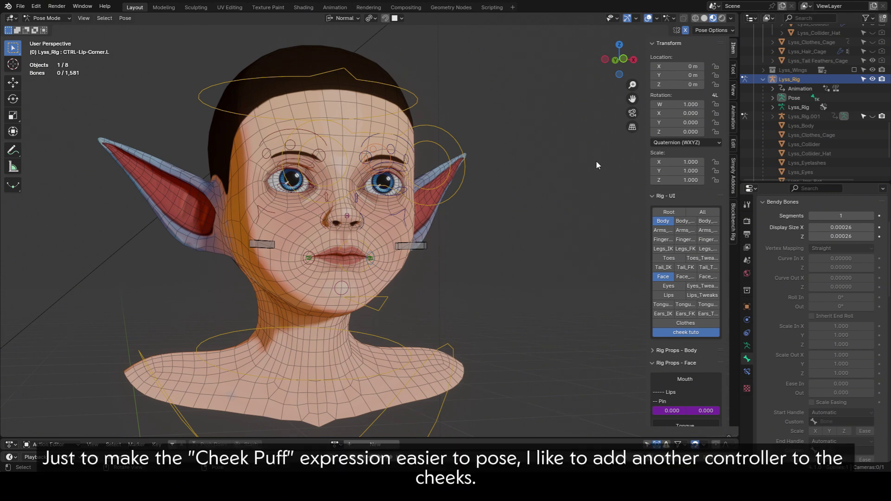
# Snap the 3D cursor to the head of the Cheek.L.001 bone in Edit Mode
pyautogui.scroll(2, 520, 209)
pyautogui.click(428, 257)
pyautogui.moveTo(447, 233); pyautogui.dragTo(459, 261, button='middle')
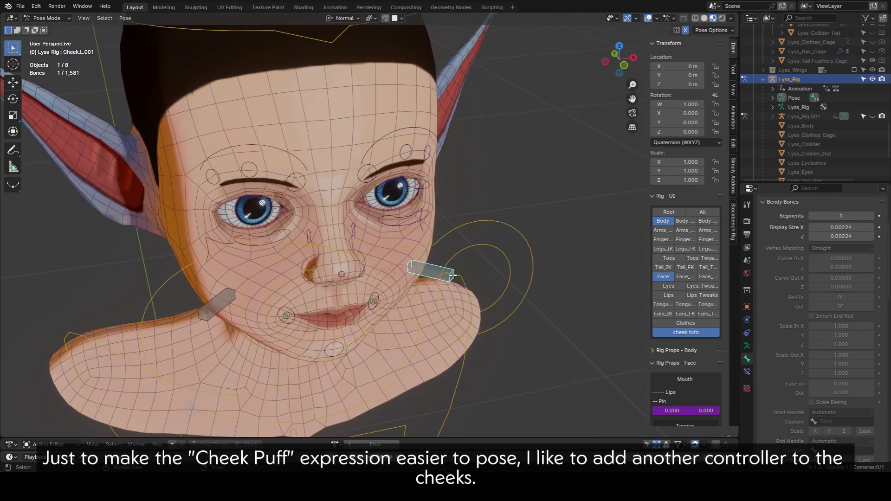
pyautogui.press('Tab')
pyautogui.scroll(3, 411, 276)
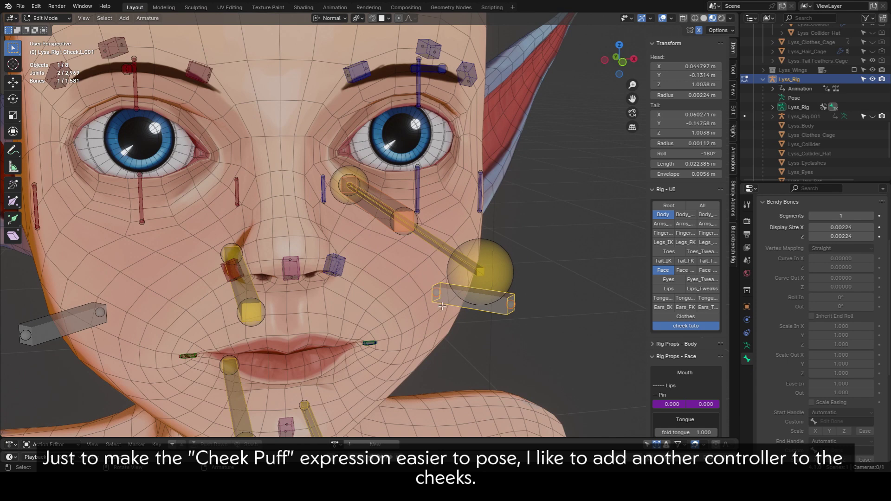
pyautogui.click(457, 323)
pyautogui.click(457, 303)
pyautogui.moveTo(457, 303); pyautogui.dragTo(456, 283, button='middle')
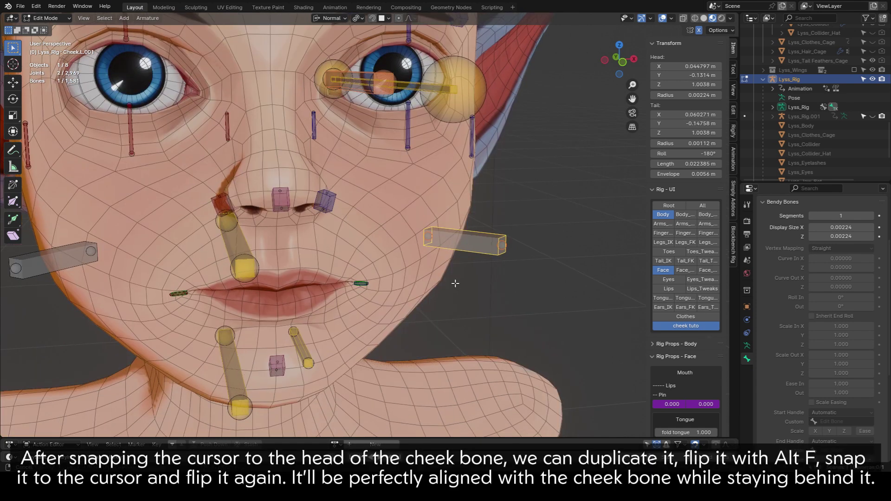
pyautogui.keyDown('ctrl'); pyautogui.moveTo(518, 262); pyautogui.dragTo(519, 262); pyautogui.keyUp('ctrl')
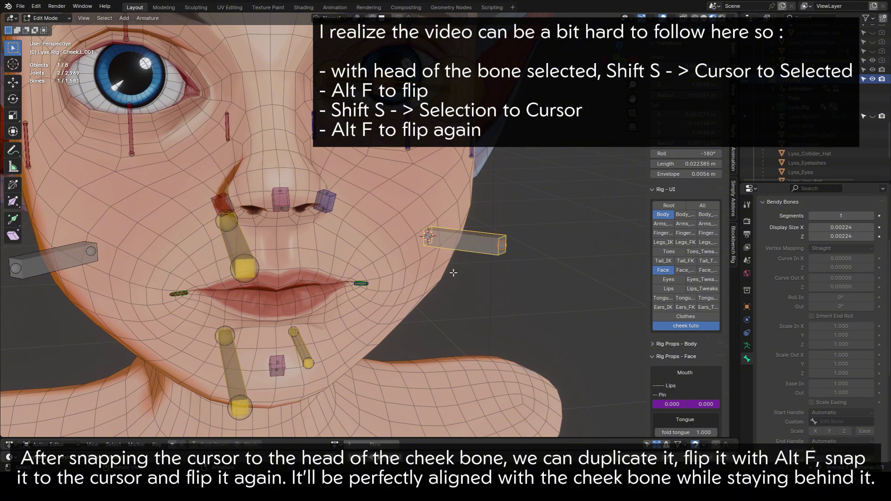
# Duplicate Cheek.L.001 and align the copy directly behind it, switching its direction before and after snapping it to the 3D cursor
pyautogui.hotkey('shift', 'd')
pyautogui.press('Escape')
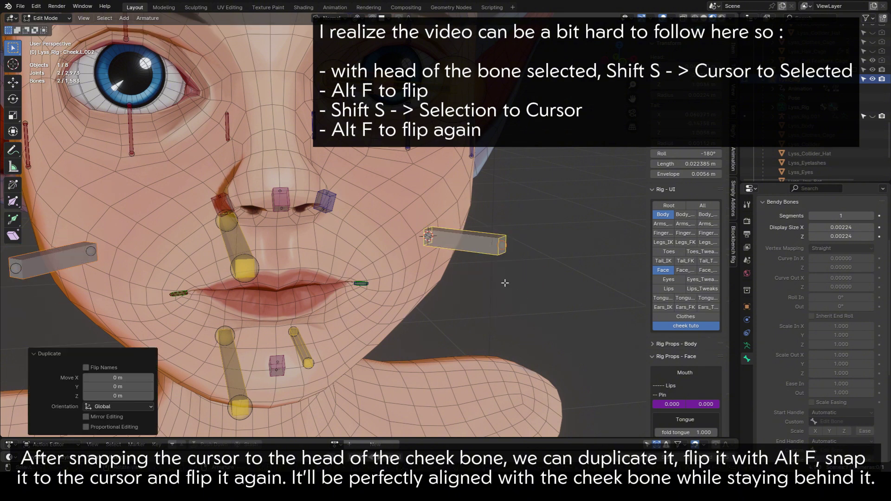
pyautogui.write('rz180')
pyautogui.press('Escape')
pyautogui.hotkey('alt', 'f')
pyautogui.hotkey('shift', 's')
pyautogui.click(493, 187)
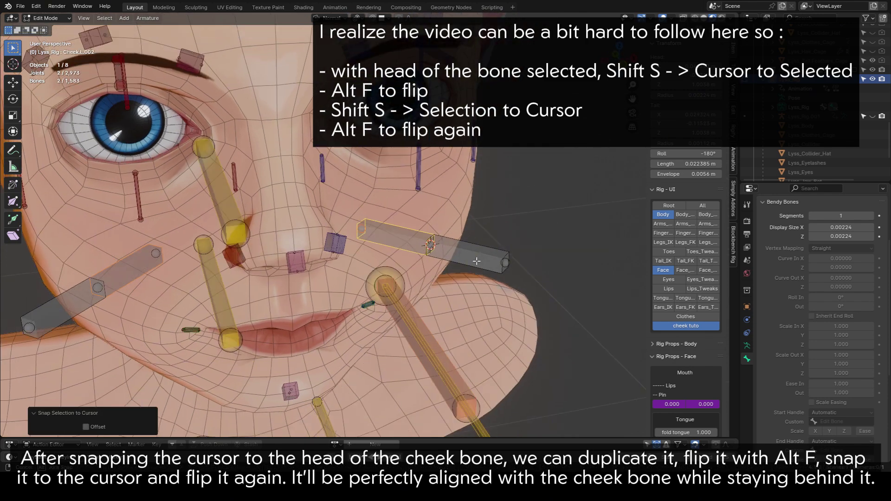
pyautogui.moveTo(477, 262); pyautogui.dragTo(478, 246, button='middle')
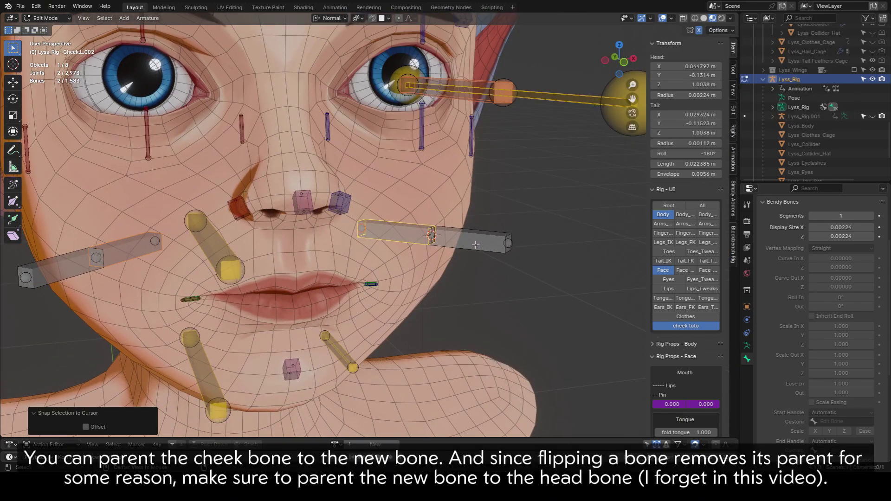
pyautogui.hotkey('alt', 'f')
# Enlarge the B-Bone display size of the new Cheek.L.002 to 0.00457 and parent Cheek.L.001 to it with Keep Offset
pyautogui.click(461, 234)
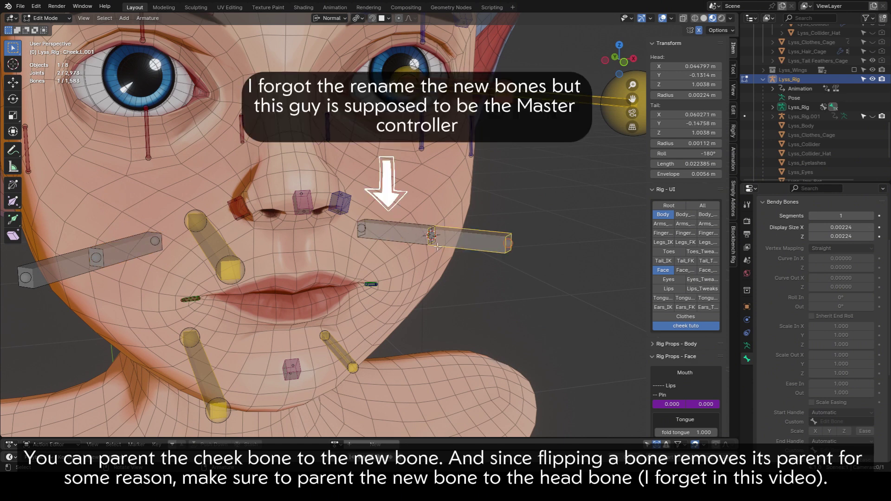
pyautogui.hotkey('ctrl', 'alt', 's')
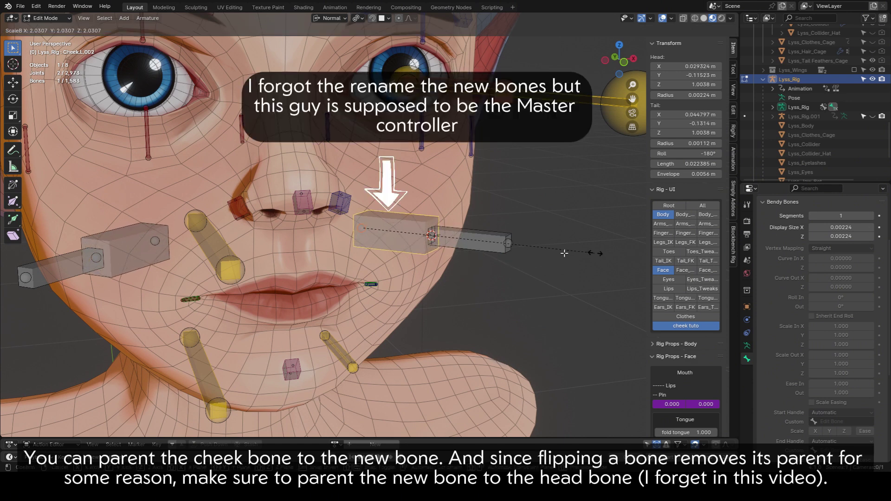
pyautogui.click(593, 253)
pyautogui.click(463, 227)
pyautogui.hotkey('ctrl', 'p')
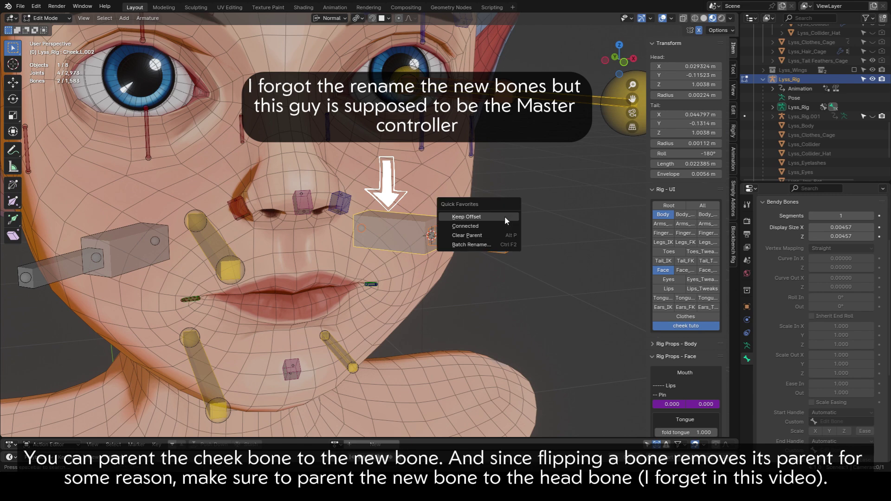
pyautogui.click(505, 217)
# Scale the Cheek.L.002 controller up to about 1.667 in Pose Mode to puff the cheek
pyautogui.hotkey('ctrl', 'Tab')
pyautogui.scroll(-3, 418, 230)
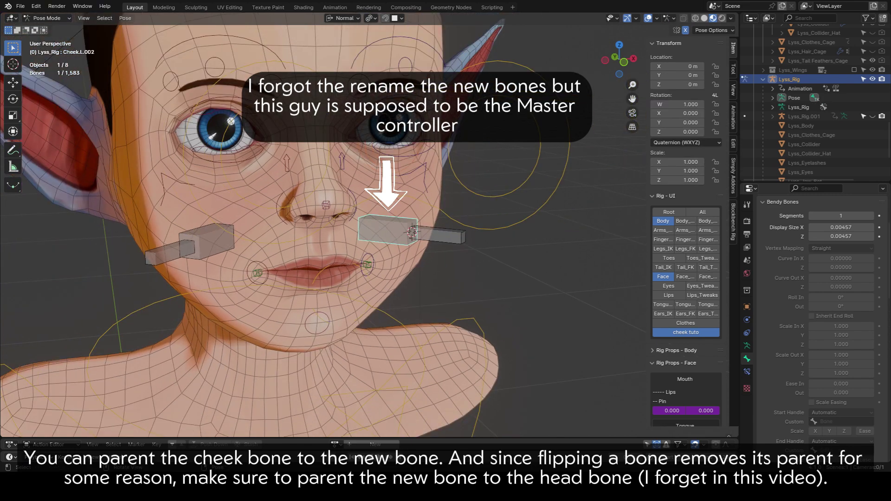
pyautogui.press('s')
pyautogui.click(529, 254)
pyautogui.moveTo(461, 244); pyautogui.dragTo(498, 223, button='middle')
pyautogui.press('s')
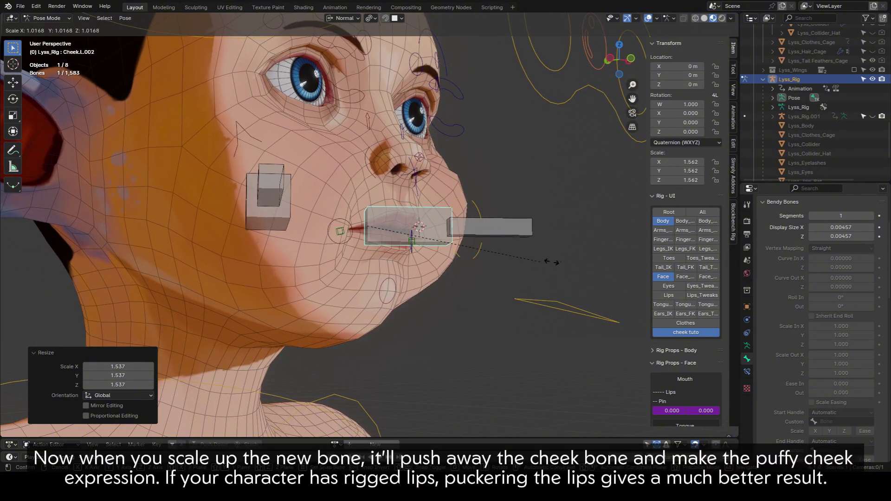
pyautogui.click(530, 259)
# Rotate the Cheek.L.002 controller slightly about the Z axis
pyautogui.moveTo(531, 259); pyautogui.dragTo(369, 316, button='middle')
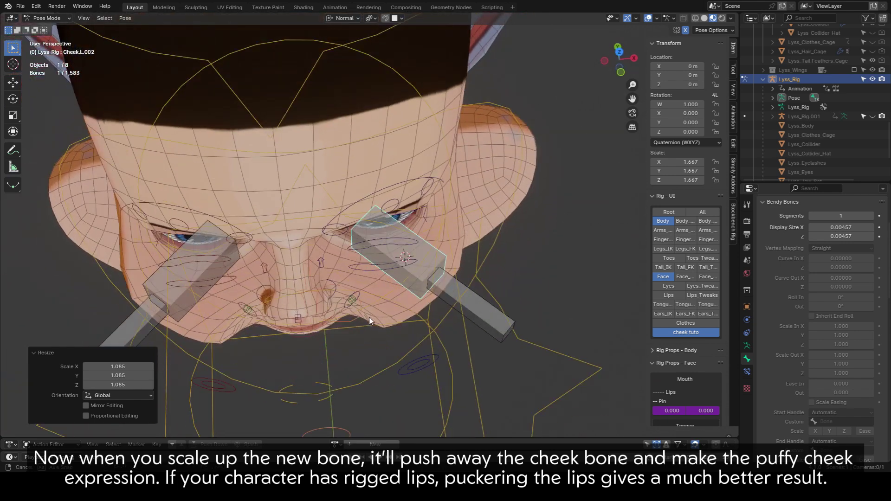
pyautogui.press('r')
pyautogui.press('z')
pyautogui.click(475, 303)
# Scale down the CTRL-Mouth controller to pucker the lips
pyautogui.moveTo(476, 302); pyautogui.dragTo(485, 249, button='middle')
pyautogui.moveTo(404, 303); pyautogui.dragTo(319, 232, button='middle')
pyautogui.click(304, 229)
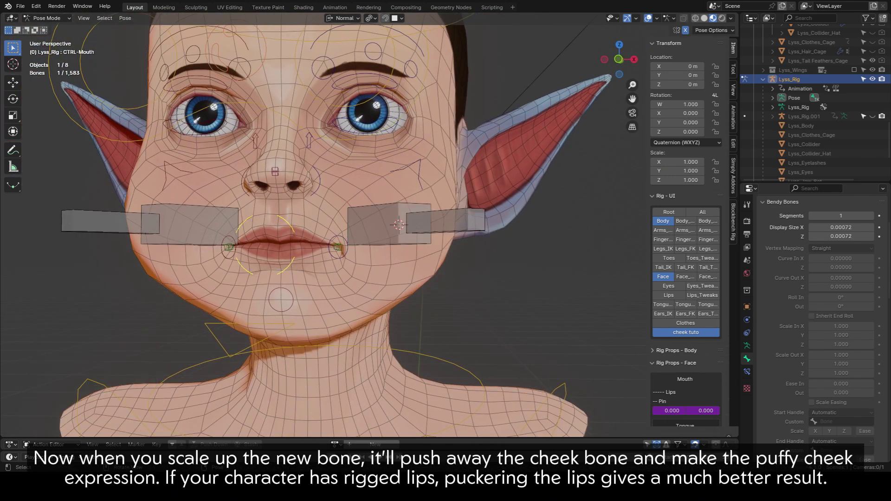
pyautogui.press('s')
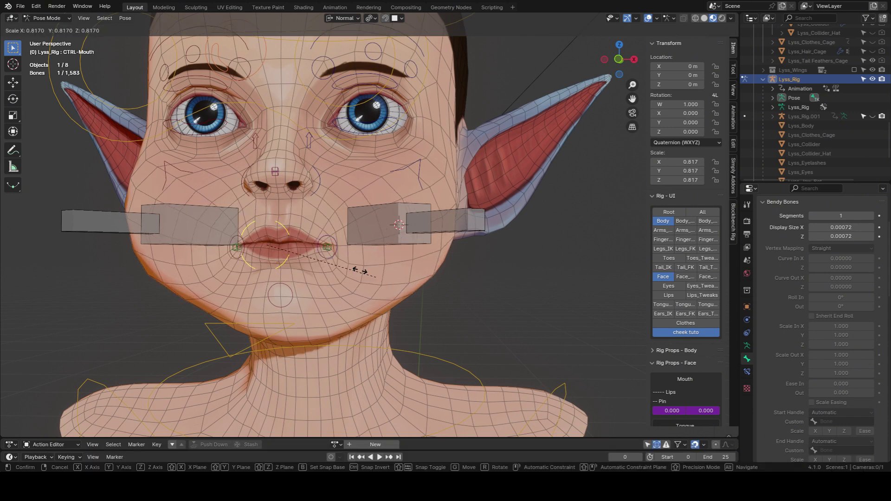
pyautogui.click(319, 249)
# Scale the Cheek.L.002 controller down a little to reduce the cheek puff
pyautogui.moveTo(318, 249); pyautogui.dragTo(545, 229, button='middle')
pyautogui.click(544, 229)
pyautogui.press('s')
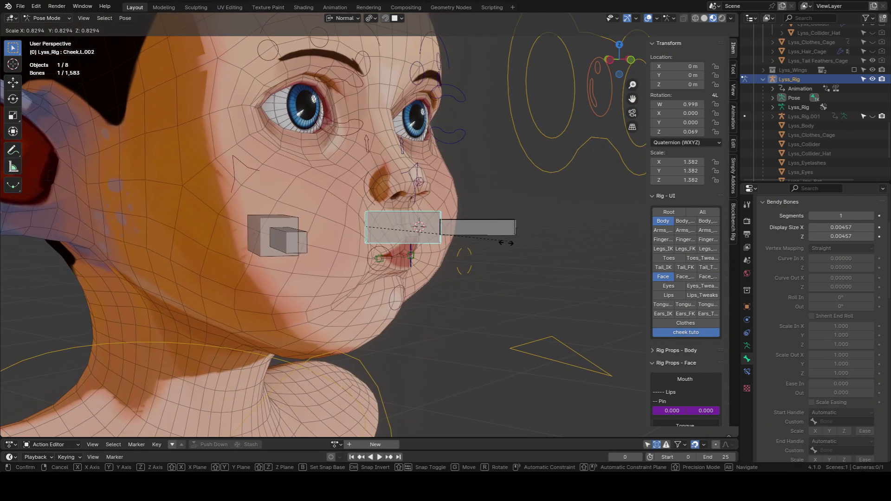
pyautogui.click(498, 208)
# Enable the viewport display of Lyss_Body's Subdivision modifier and preview the puffed cheeks with overlays temporarily off
pyautogui.click(453, 200)
pyautogui.press('Tab')
pyautogui.press('Tab')
pyautogui.click(748, 320)
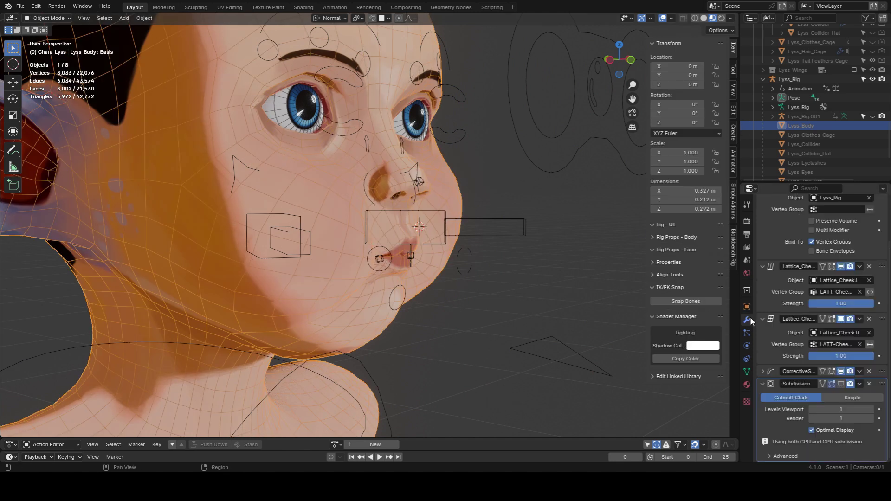
pyautogui.click(842, 385)
pyautogui.click(553, 240)
pyautogui.scroll(-3, 548, 238)
pyautogui.hotkey('shift', 'alt', 'z')
pyautogui.moveTo(508, 225); pyautogui.dragTo(498, 207, button='middle')
pyautogui.click(663, 18)
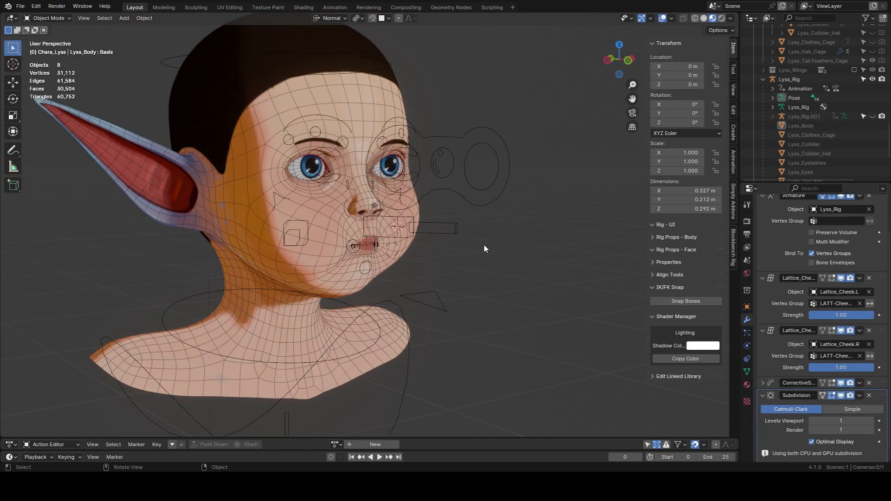
# Return Lyss_Rig to Pose Mode and scale up the Cheek.L.002 controller to puff the cheek
pyautogui.moveTo(483, 244); pyautogui.dragTo(498, 266, button='middle')
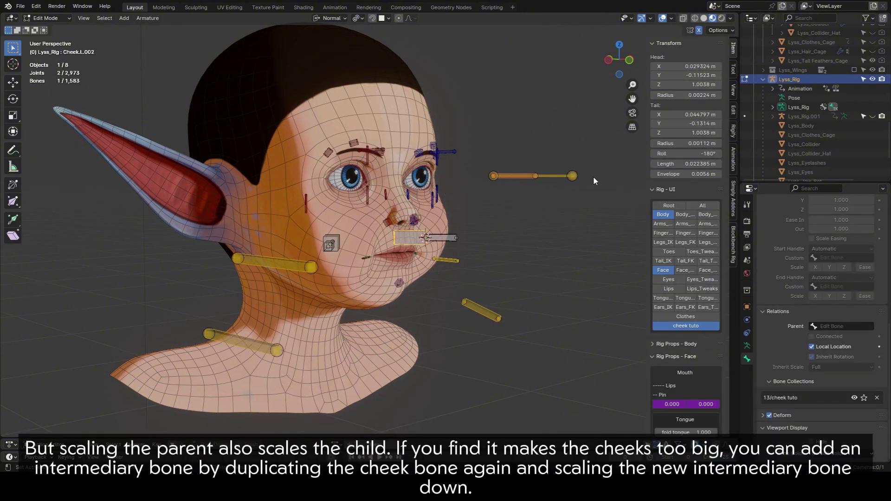
pyautogui.scroll(2, 469, 256)
pyautogui.hotkey('ctrl', 'Tab')
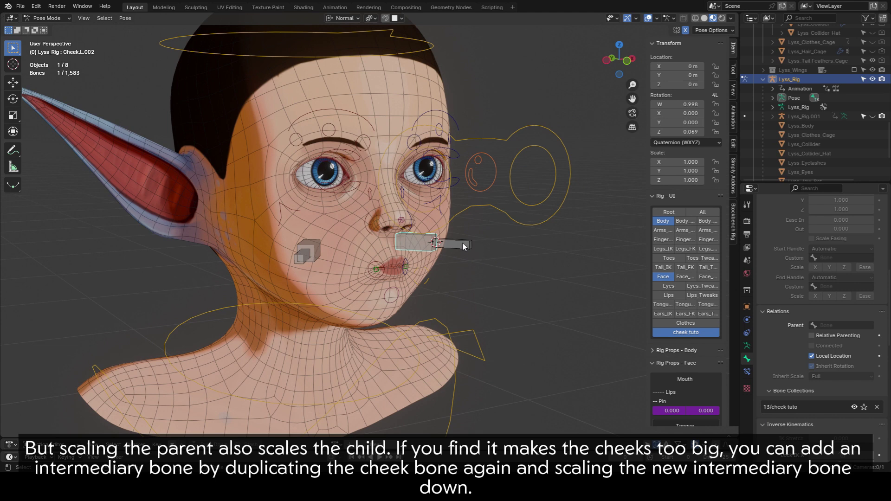
pyautogui.press('s')
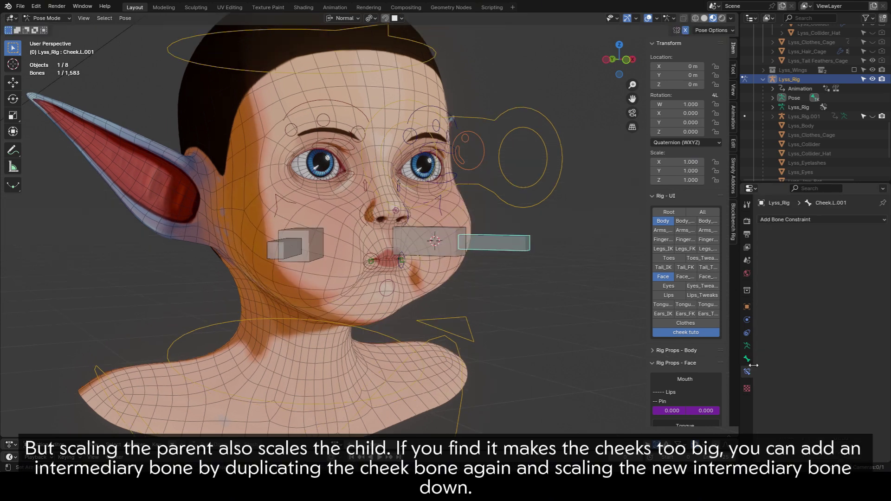
# Duplicate Cheek.L.001 in place as an intermediary bone, scaling it by 0.409 and its B-Bone display by about 1.43
pyautogui.press('Tab')
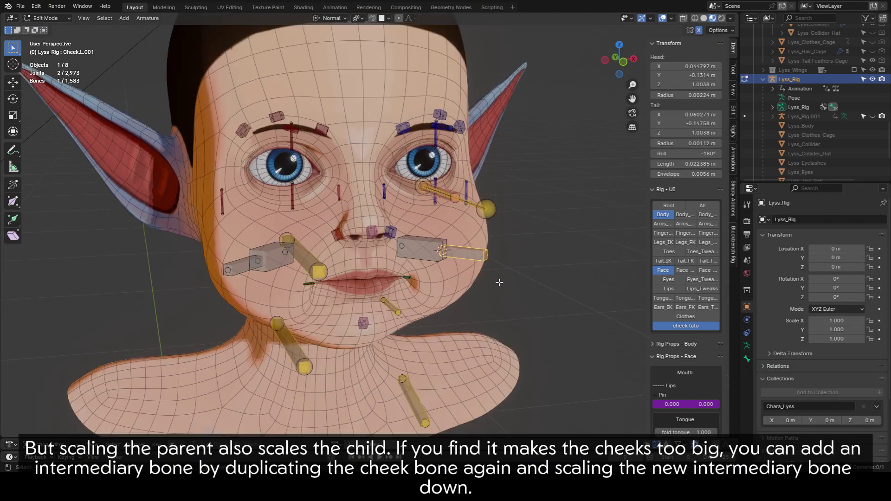
pyautogui.hotkey('shift', 'd')
pyautogui.press('Escape')
pyautogui.press('s')
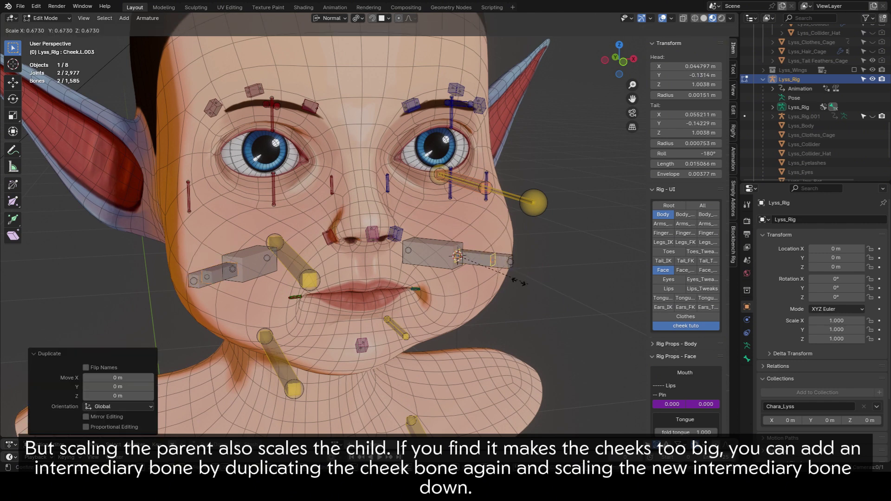
pyautogui.click(496, 274)
pyautogui.hotkey('ctrl', 'alt', 's')
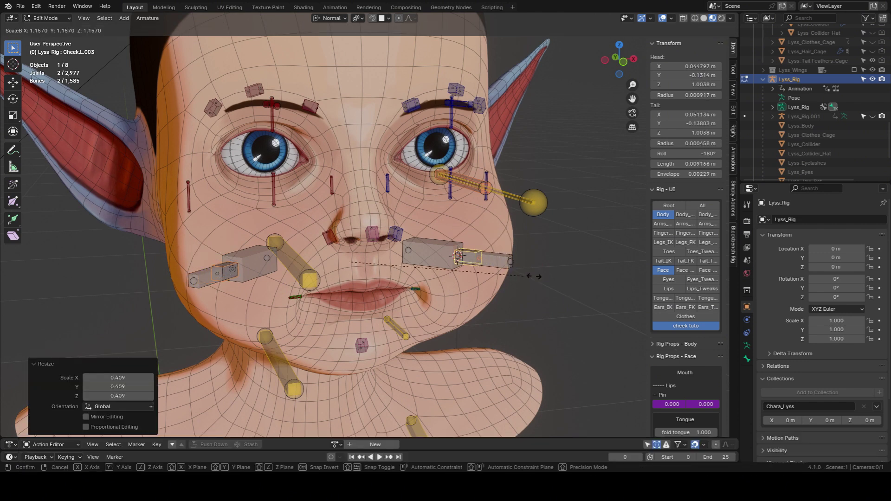
pyautogui.click(562, 274)
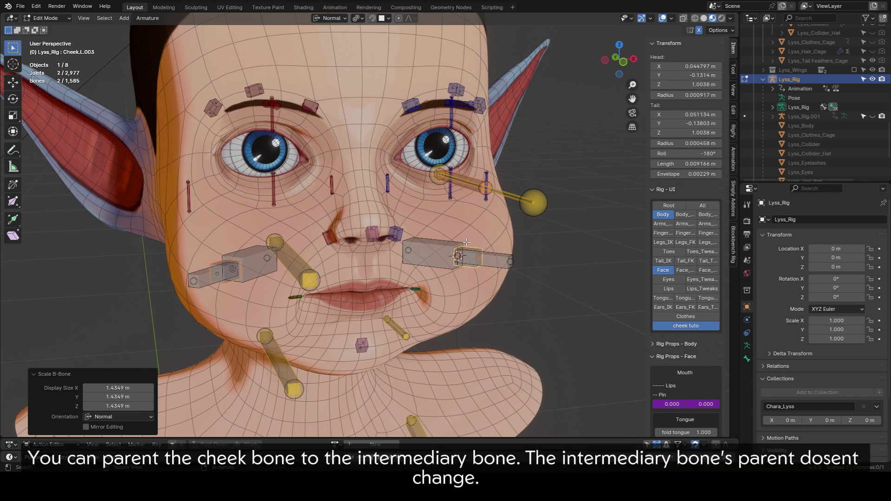
# Parent Cheek.L.001 to the intermediary bone Cheek.L.003 with Keep Offset
pyautogui.click(485, 250)
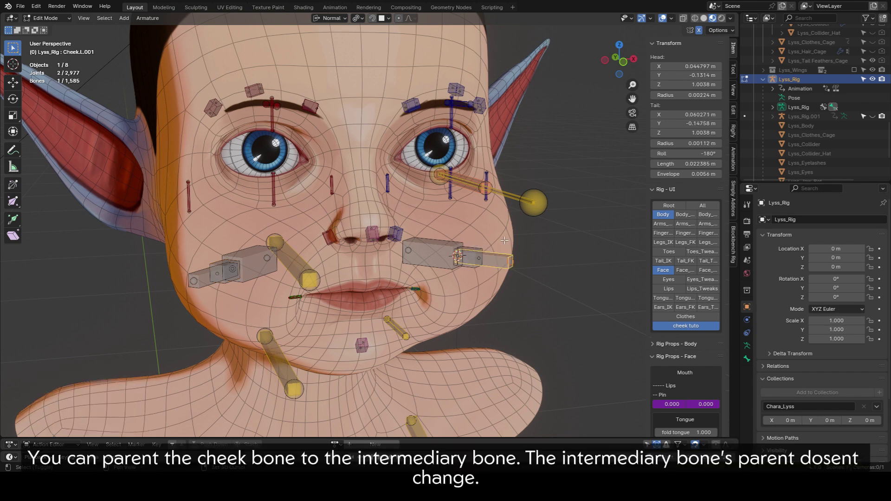
pyautogui.keyDown('shift'); pyautogui.click(470, 258); pyautogui.keyUp('shift')
pyautogui.hotkey('ctrl', 'p')
pyautogui.click(529, 251)
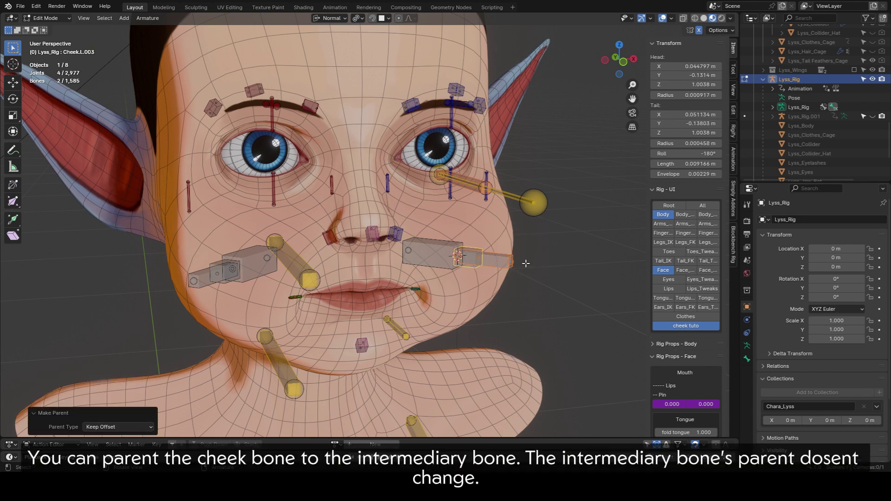
# Add a Copy Scale constraint to Cheek.L.003 in Pose Mode, targeting the CTRL-Head bone
pyautogui.hotkey('ctrl', 'Tab')
pyautogui.click(531, 251)
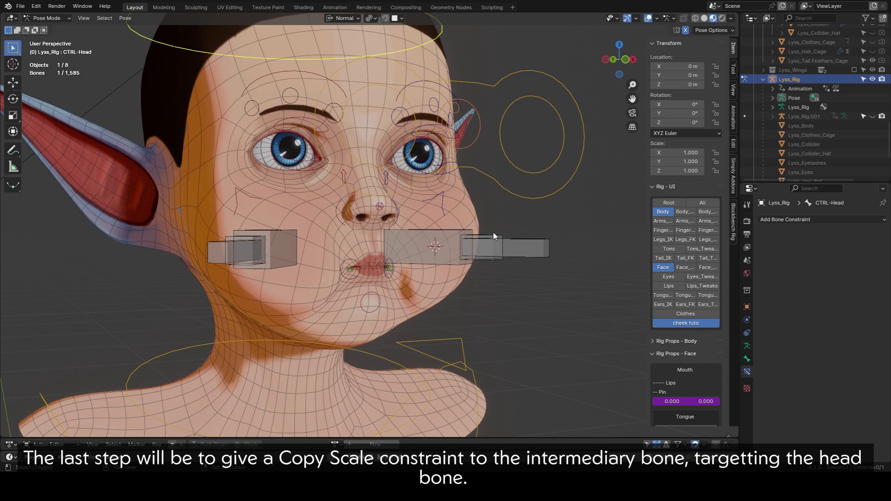
pyautogui.press('q')
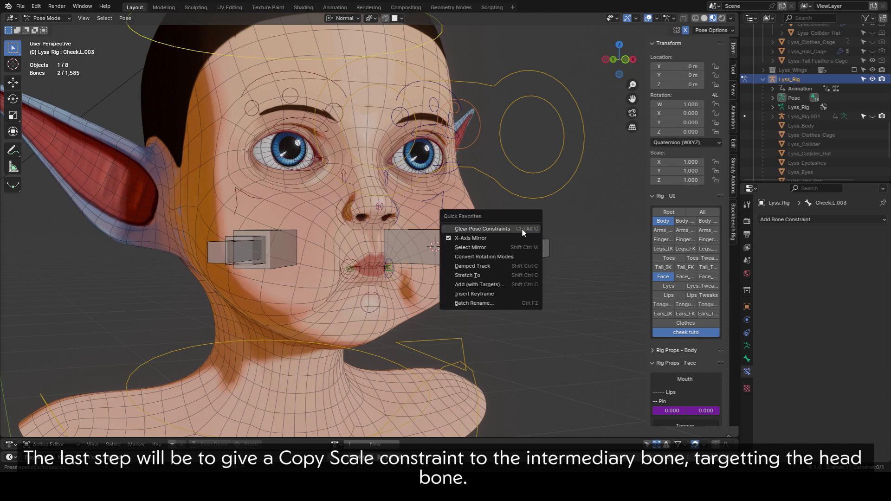
pyautogui.click(508, 283)
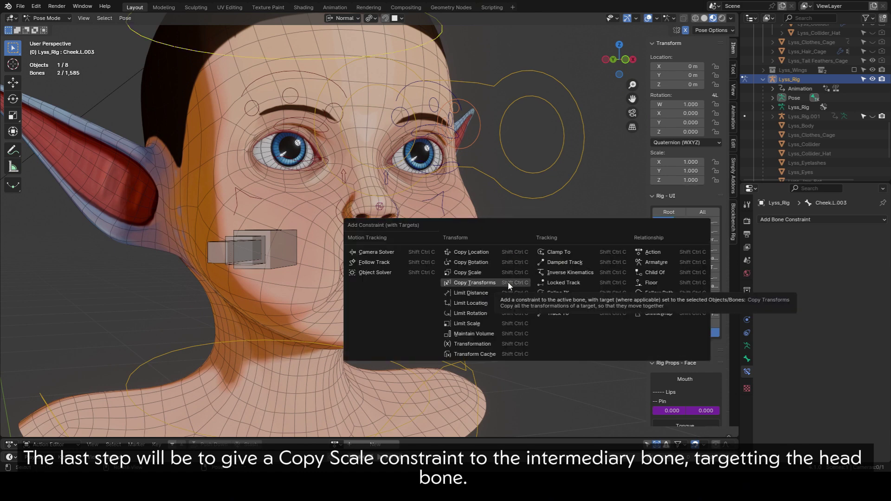
pyautogui.click(487, 272)
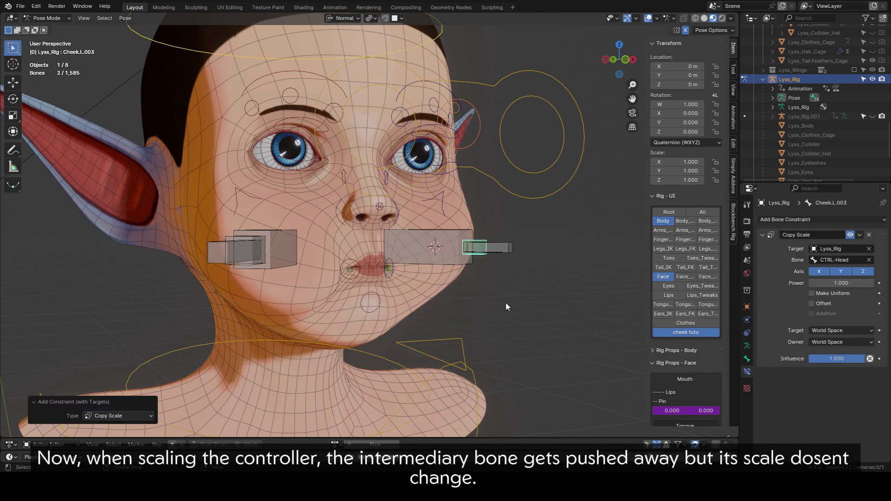
# Symmetrize the three left cheek bones of Lyss_Rig in Edit Mode, then return the armature to Pose Mode
pyautogui.press('Tab')
pyautogui.rightClick(567, 246)
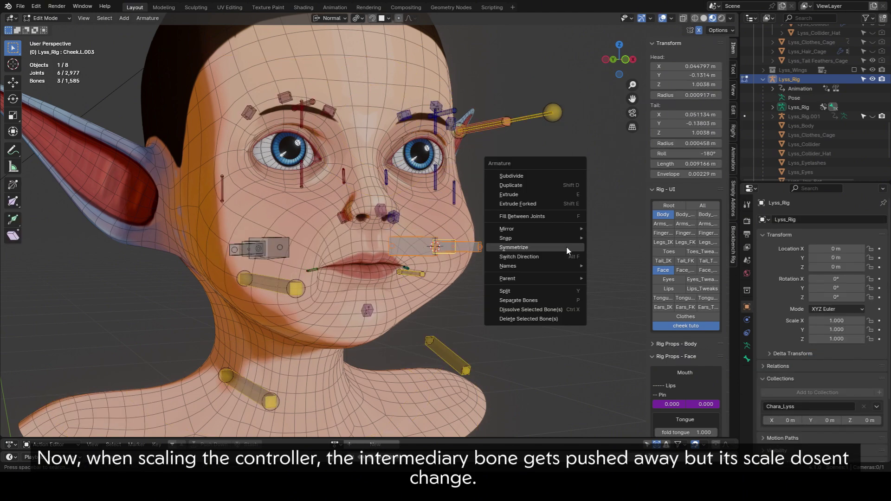
pyautogui.click(566, 246)
pyautogui.press('Tab')
pyautogui.moveTo(550, 288)
pyautogui.mouseDown(button='middle')
pyautogui.moveTo(536, 298)
pyautogui.moveTo(561, 297)
pyautogui.moveTo(552, 290)
pyautogui.mouseUp(button='middle')
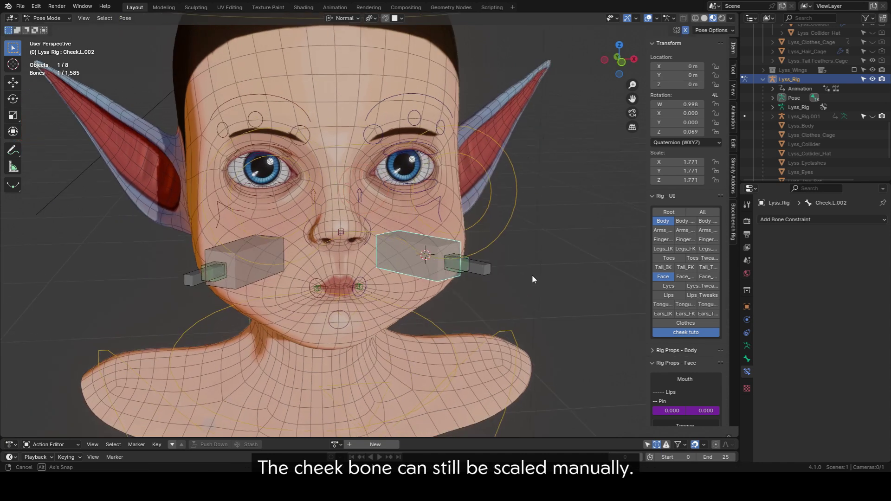
# Try scaling the Cheek.L.002 controller to test the mirrored cheek setup
pyautogui.press('s')
pyautogui.click(523, 277)
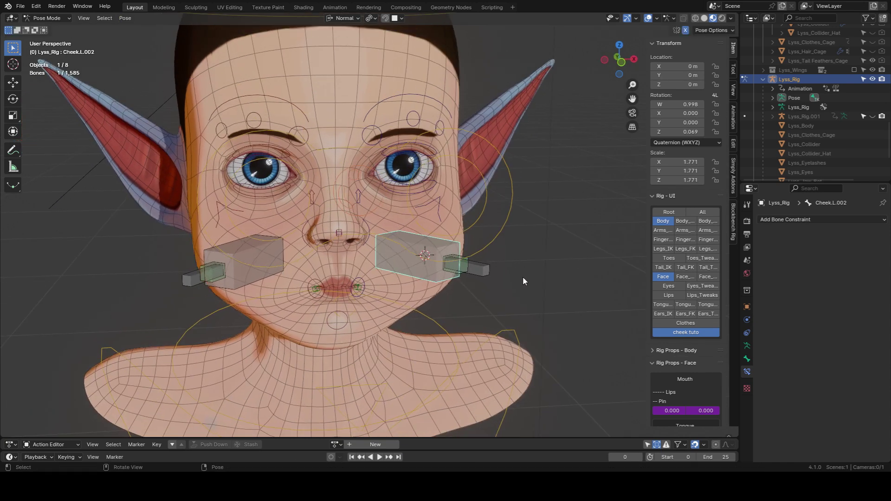
pyautogui.moveTo(523, 277); pyautogui.dragTo(515, 288, button='middle')
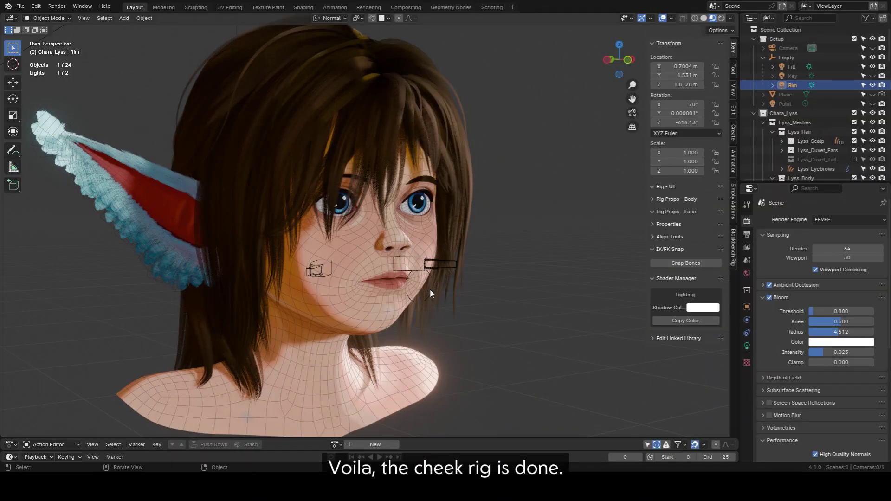
# Scale the Cheek.L.002 controller to about 1.603 and move it slightly downward to puff and lower the cheeks
pyautogui.click(404, 261)
pyautogui.press('s')
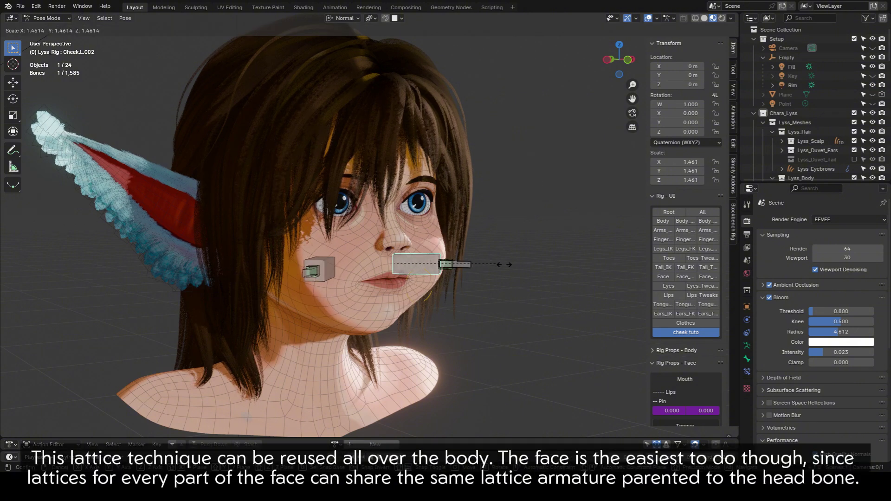
pyautogui.click(522, 278)
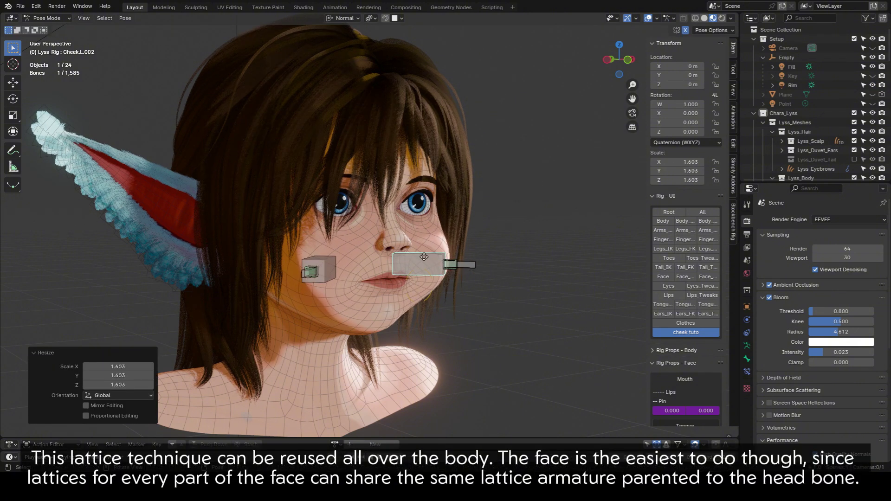
pyautogui.press('g')
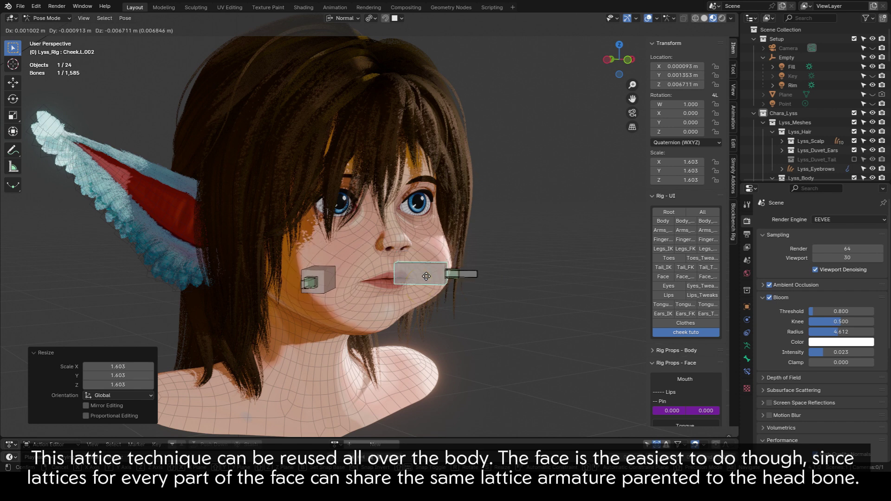
pyautogui.click(428, 267)
# Try moving and scaling the Cheek.L.001 bone to test manual cheek control
pyautogui.click(480, 276)
pyautogui.press('g')
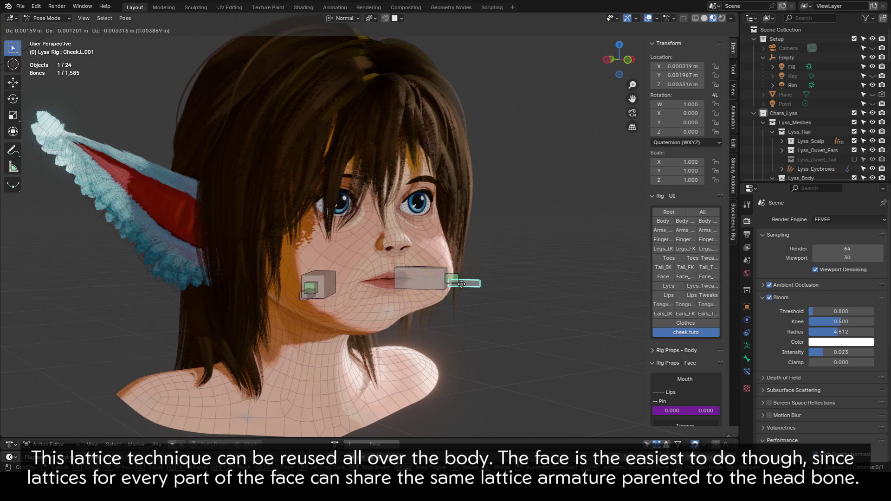
pyautogui.rightClick(485, 271)
pyautogui.press('s')
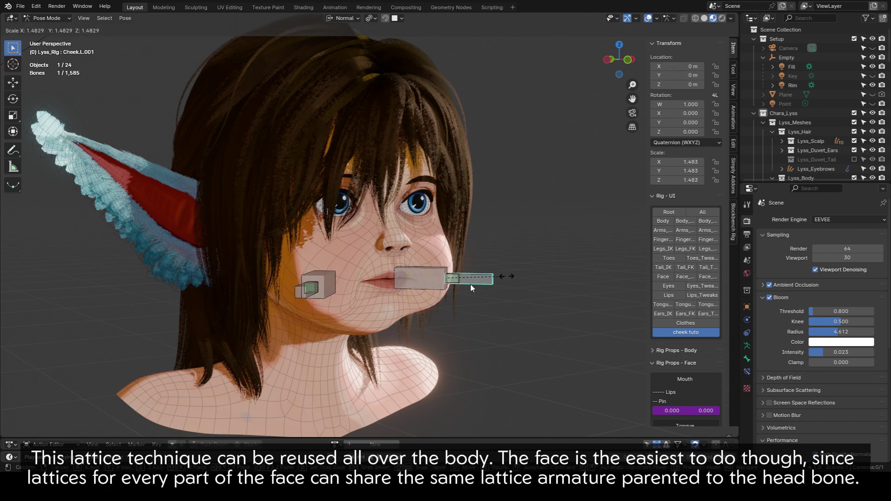
pyautogui.rightClick(430, 278)
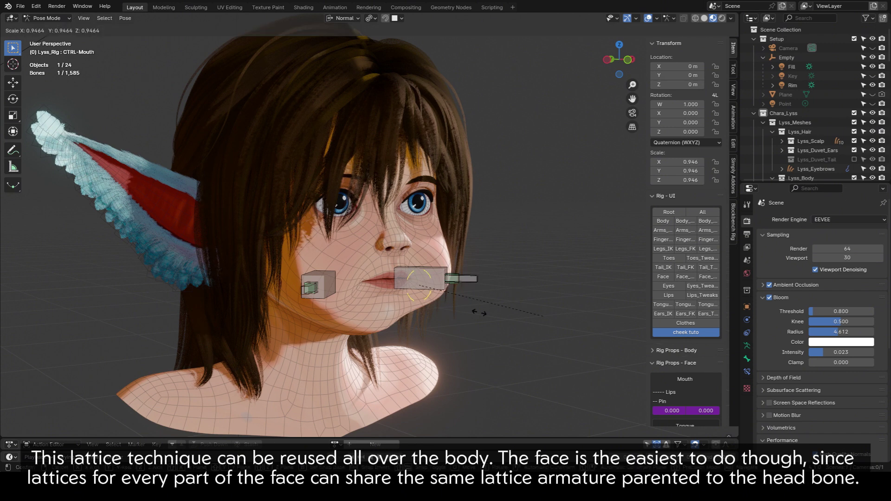
# Scale down the CTRL-Mouth controller to narrow the mouth, and try moving Cheek.L.001
pyautogui.click(462, 278)
pyautogui.press('g')
pyautogui.rightClick(489, 280)
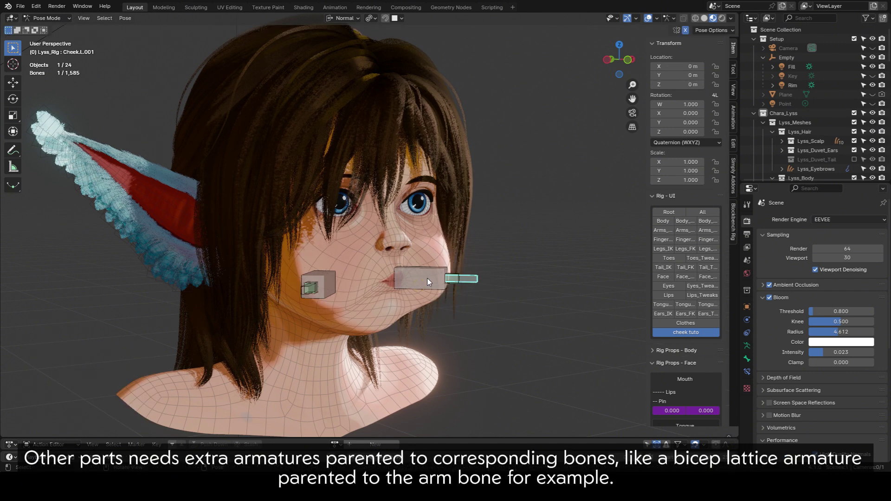
# Try scaling down the Cheek.L.002 controller and moving it, both freely and along its Z axis
pyautogui.press('s')
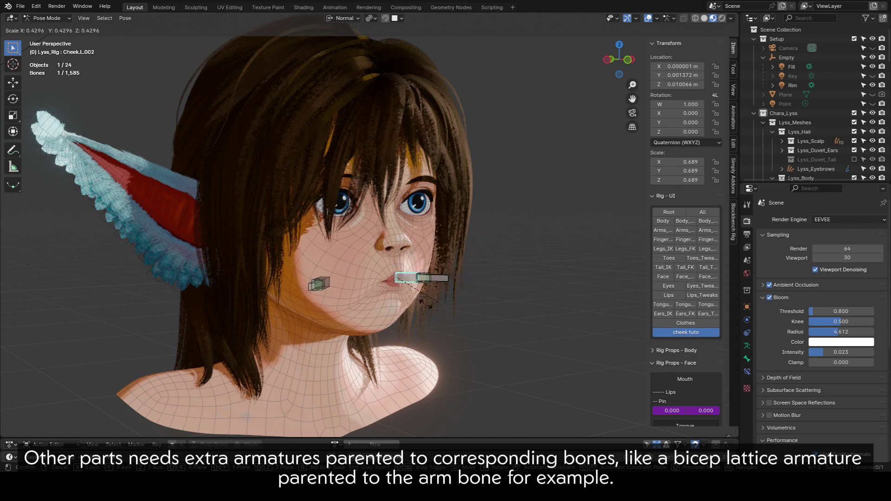
pyautogui.rightClick(450, 300)
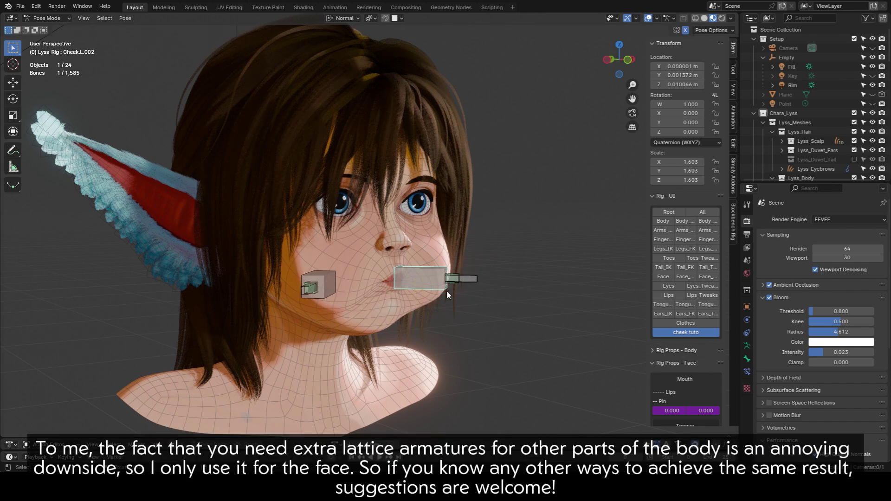
pyautogui.press('g')
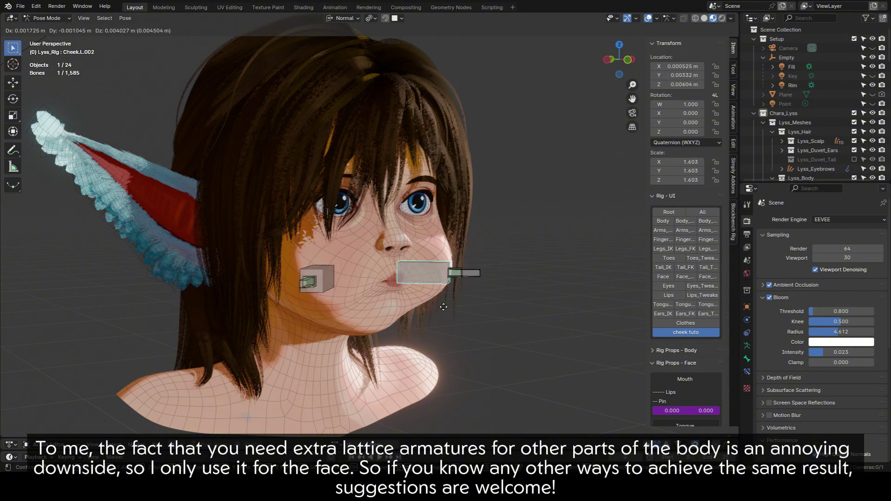
pyautogui.click(475, 259)
pyautogui.press('g')
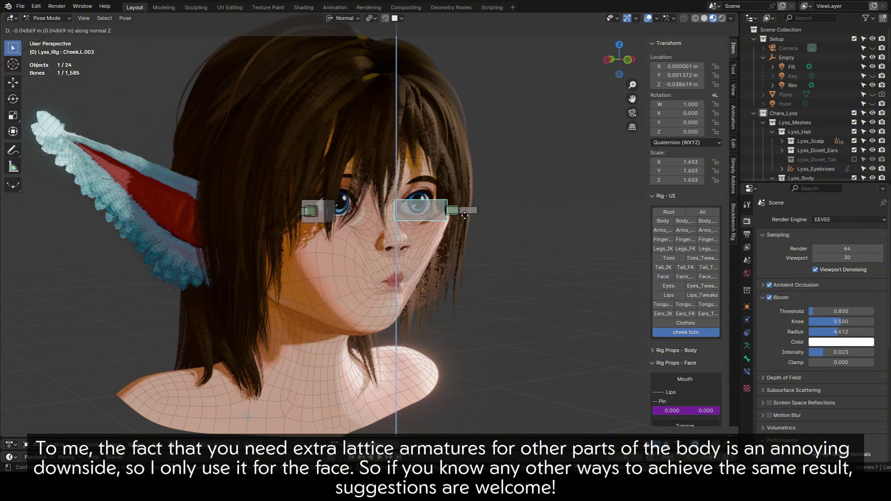
pyautogui.rightClick(504, 266)
# Try a trackball rotation of the Cheek.L.002 controller in front of the face
pyautogui.moveTo(504, 266); pyautogui.dragTo(464, 260, button='middle')
pyautogui.press('r')
pyautogui.press('r')
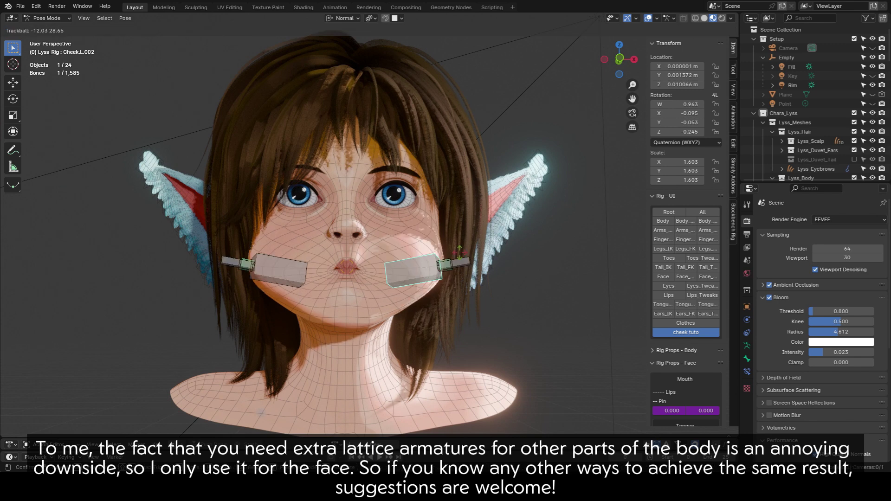
pyautogui.rightClick(430, 287)
# Hide the viewport overlays to view the posed face without bones
pyautogui.moveTo(430, 287); pyautogui.dragTo(486, 265, button='middle')
pyautogui.scroll(-1, 487, 265)
pyautogui.click(648, 18)
pyautogui.moveTo(575, 162); pyautogui.dragTo(552, 171, button='middle')
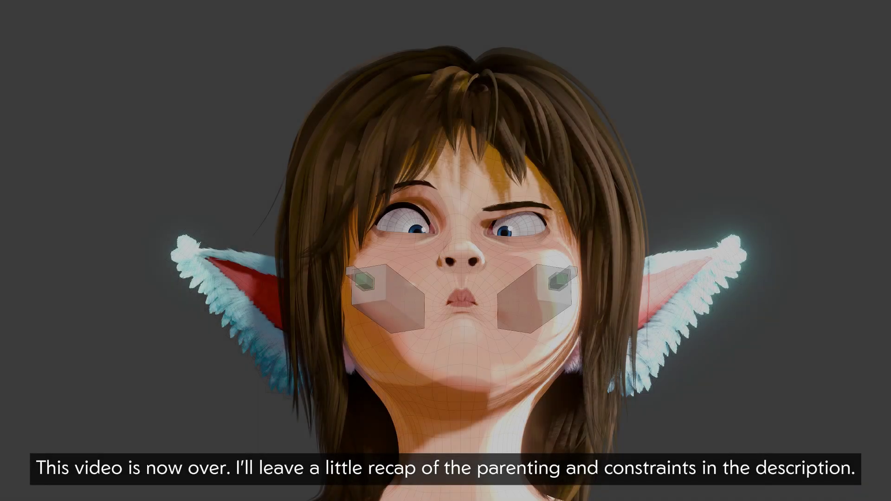